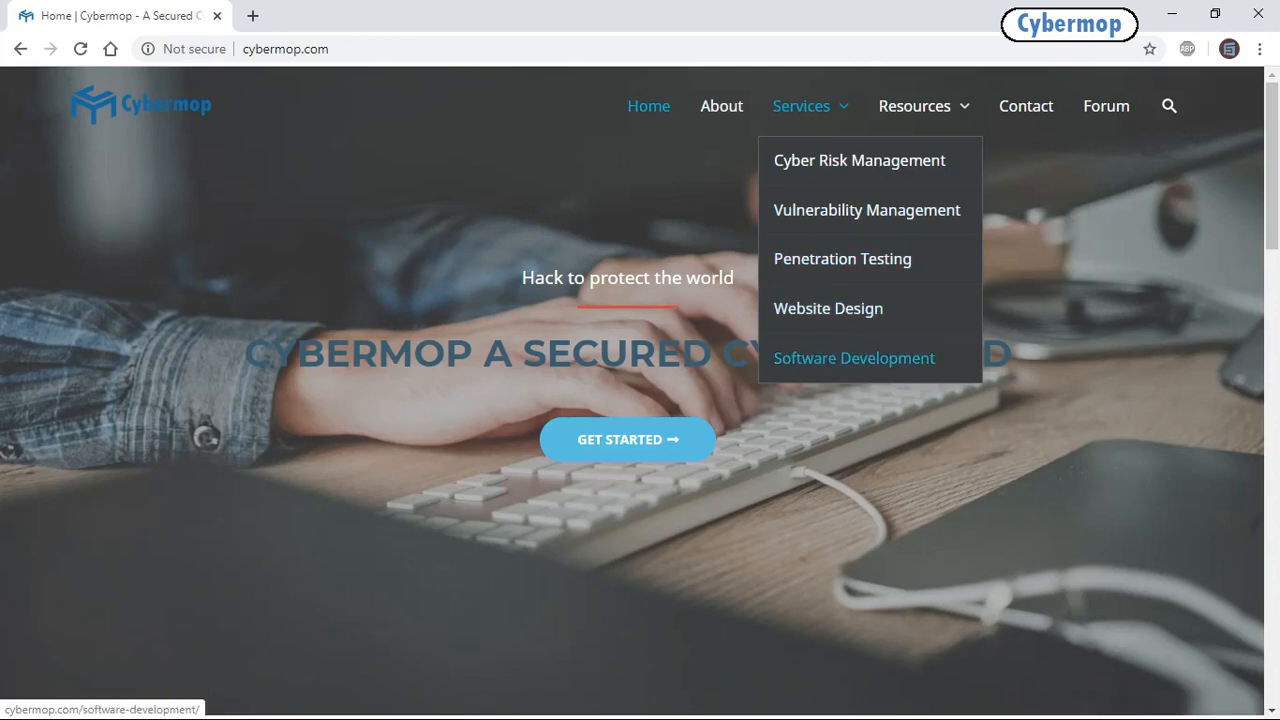
Step: Open the Cybermop Contact page, then scroll through the blog listing
mouse_move(915, 106)
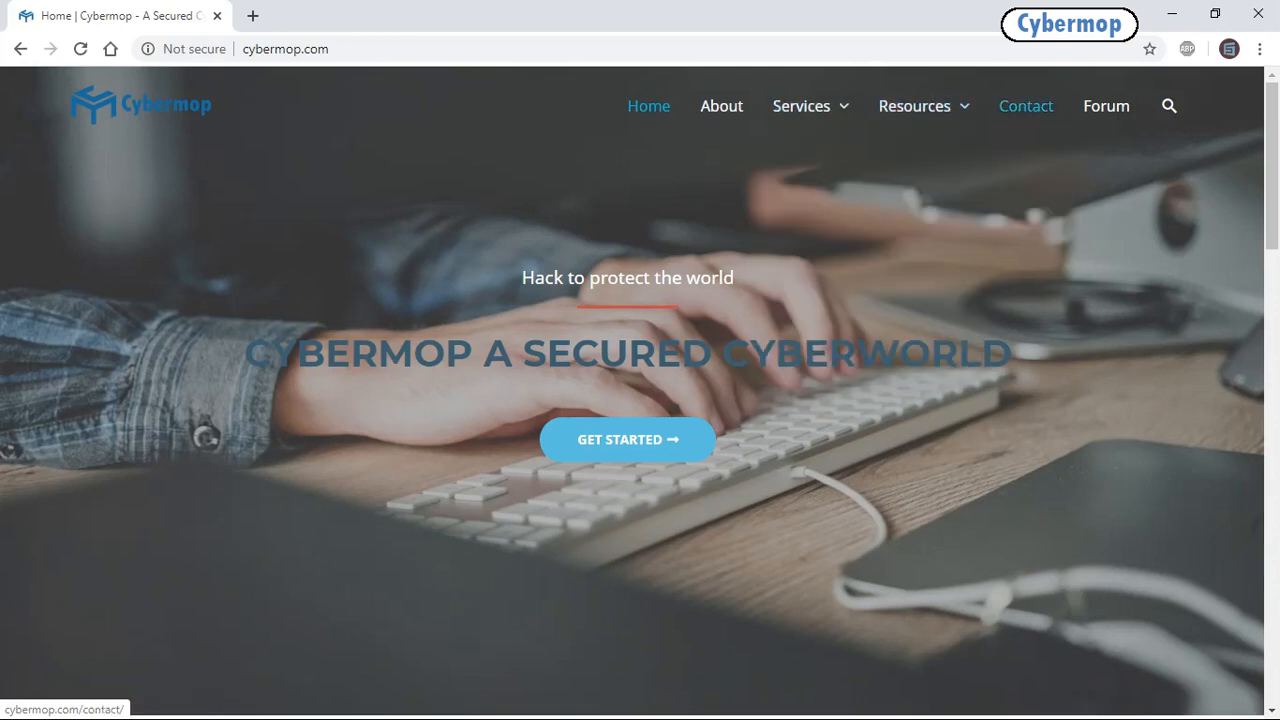
left_click(1026, 106)
scroll(1026, 300, "down", 6)
scroll(640, 390, "down", 4)
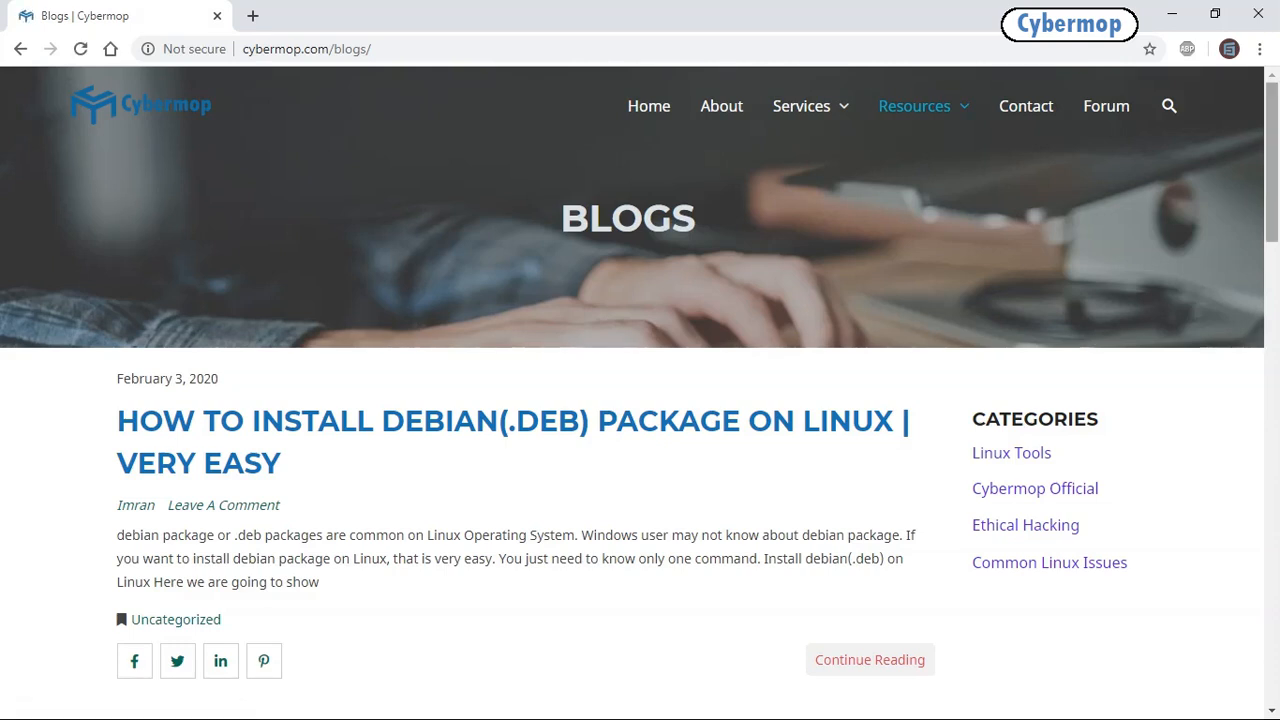
scroll(640, 390, "down", 8)
scroll(640, 390, "down", 10)
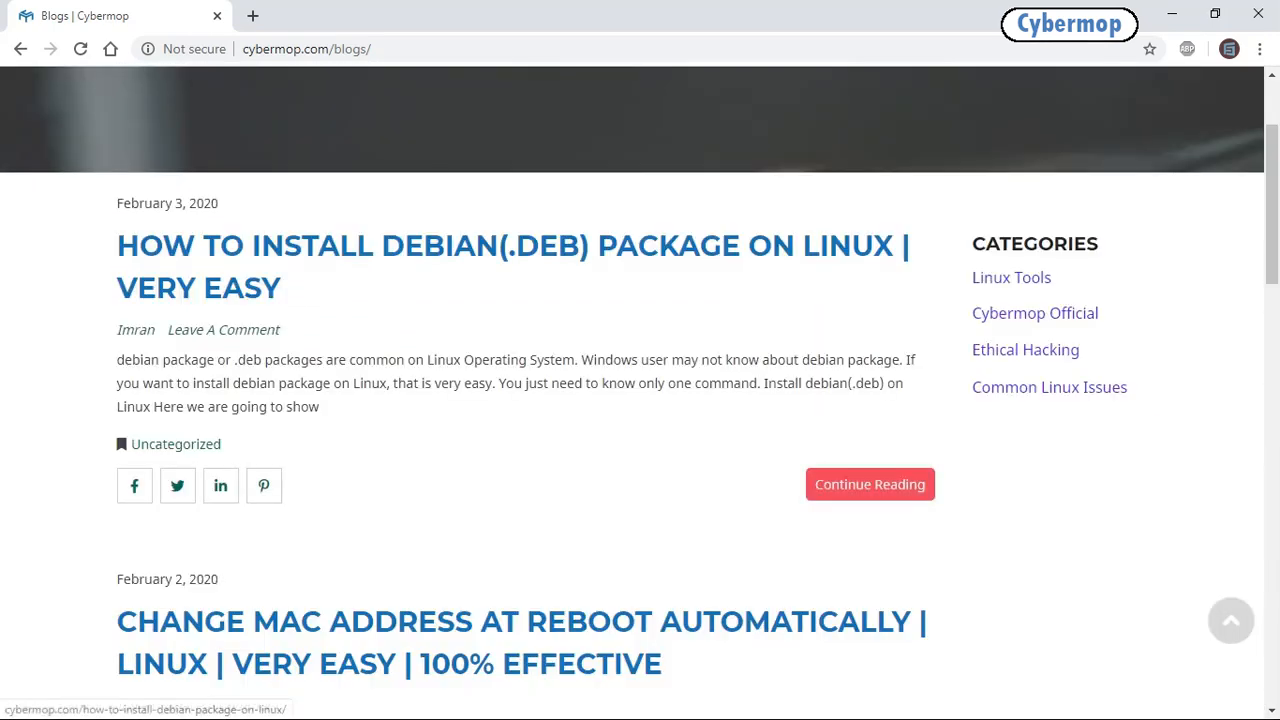
Step: Open the full Debian package post and scroll down through it
left_click(870, 483)
scroll(640, 400, "down", 3)
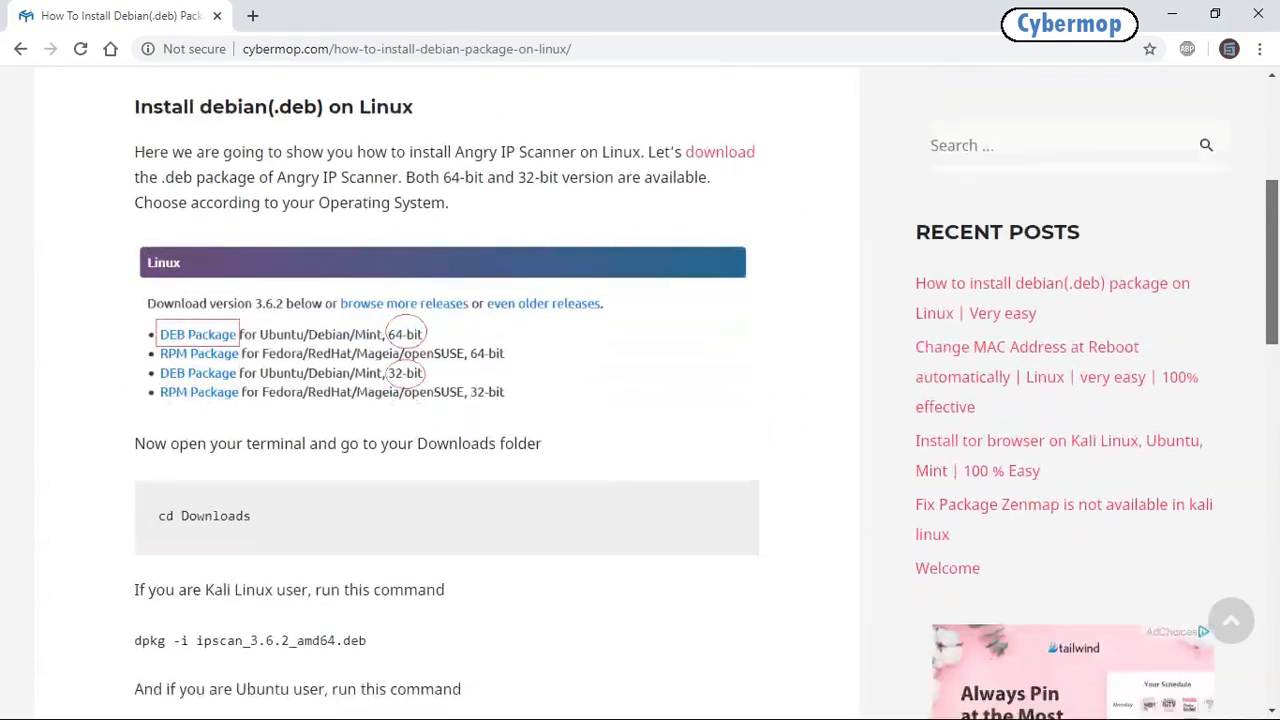
scroll(640, 400, "down", 6)
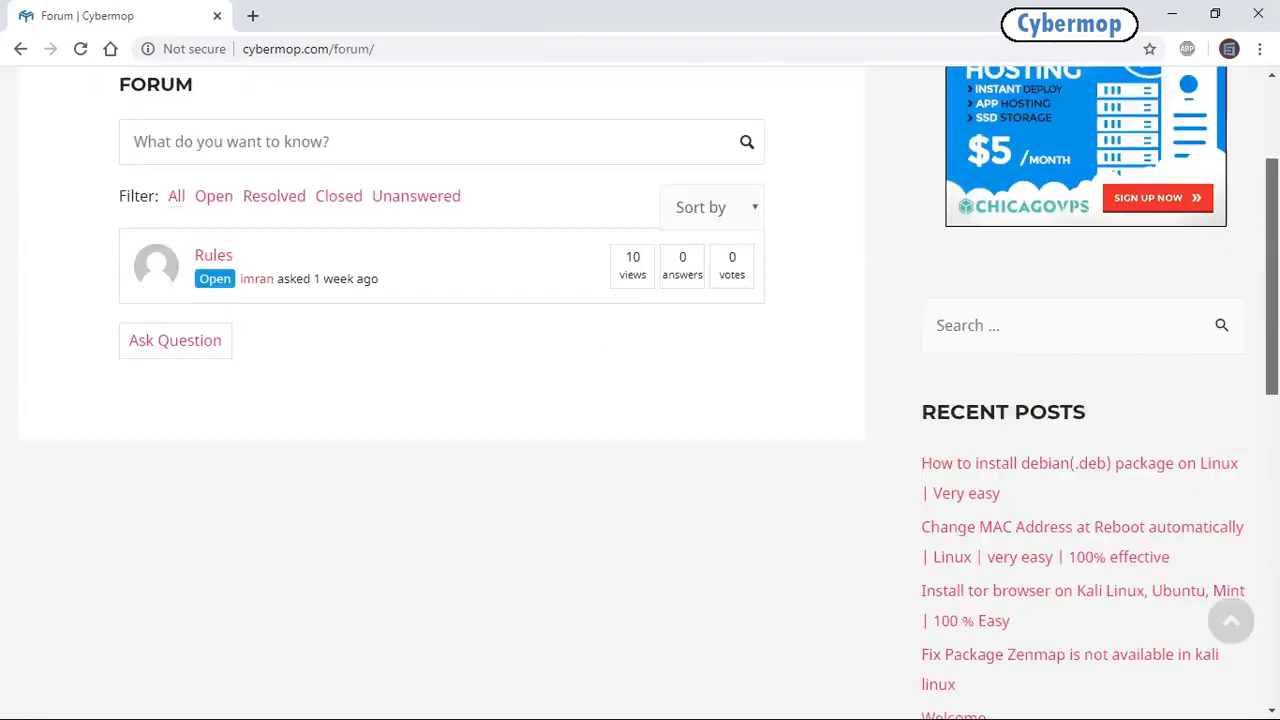
scroll(640, 400, "down", 5)
scroll(640, 400, "down", 3)
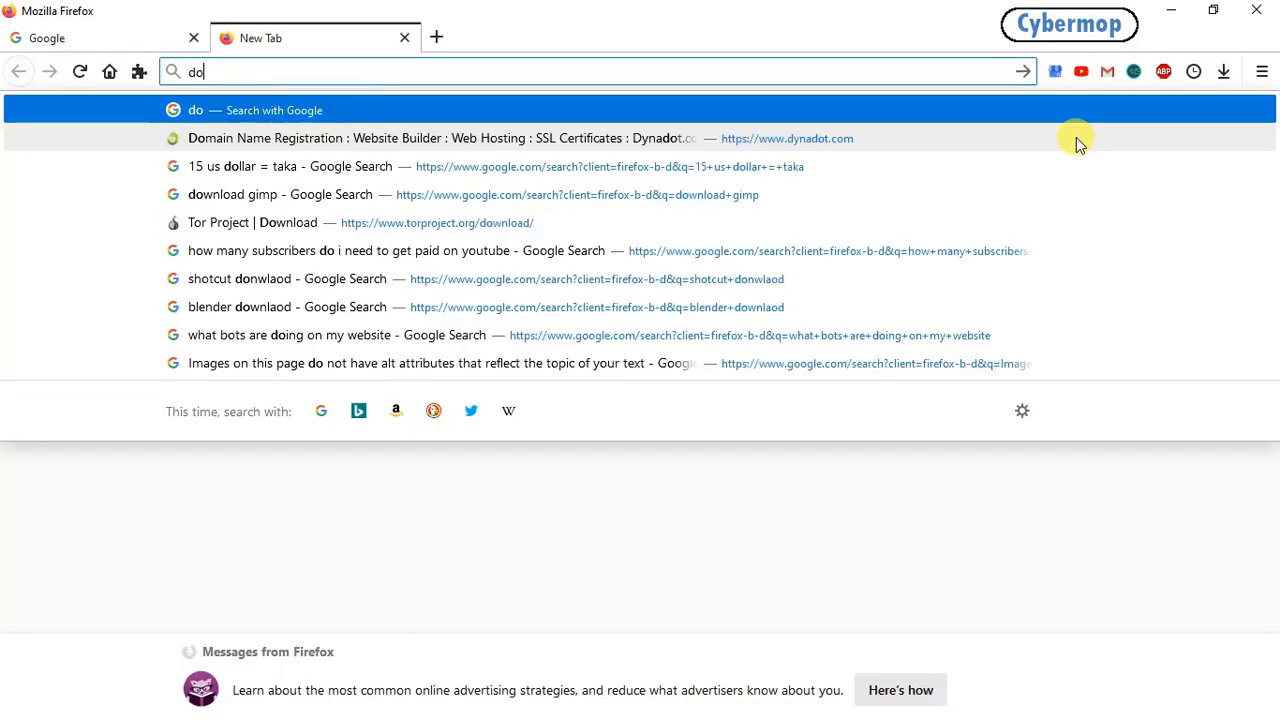
Step: Search 'download xampp', open apachefriends.org/download and download the 64-bit XAMPP 7.4.1 installer
type("wnload")
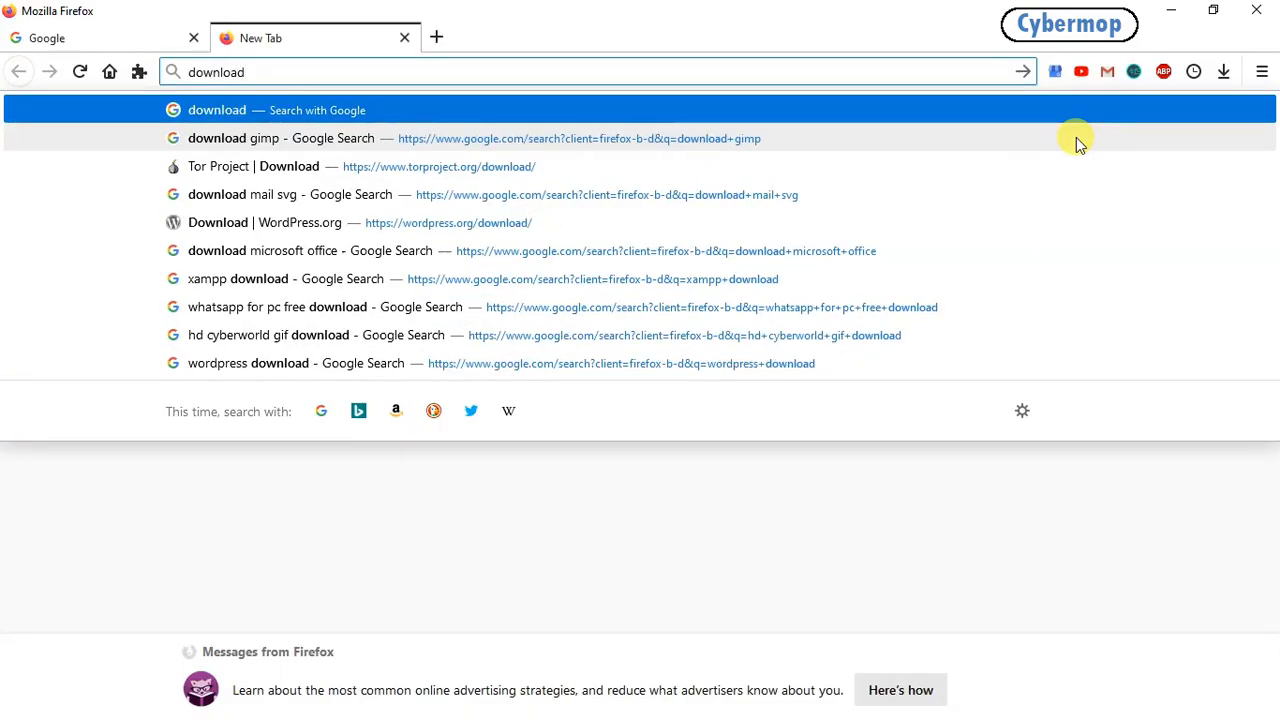
type(" xampp")
key("Return")
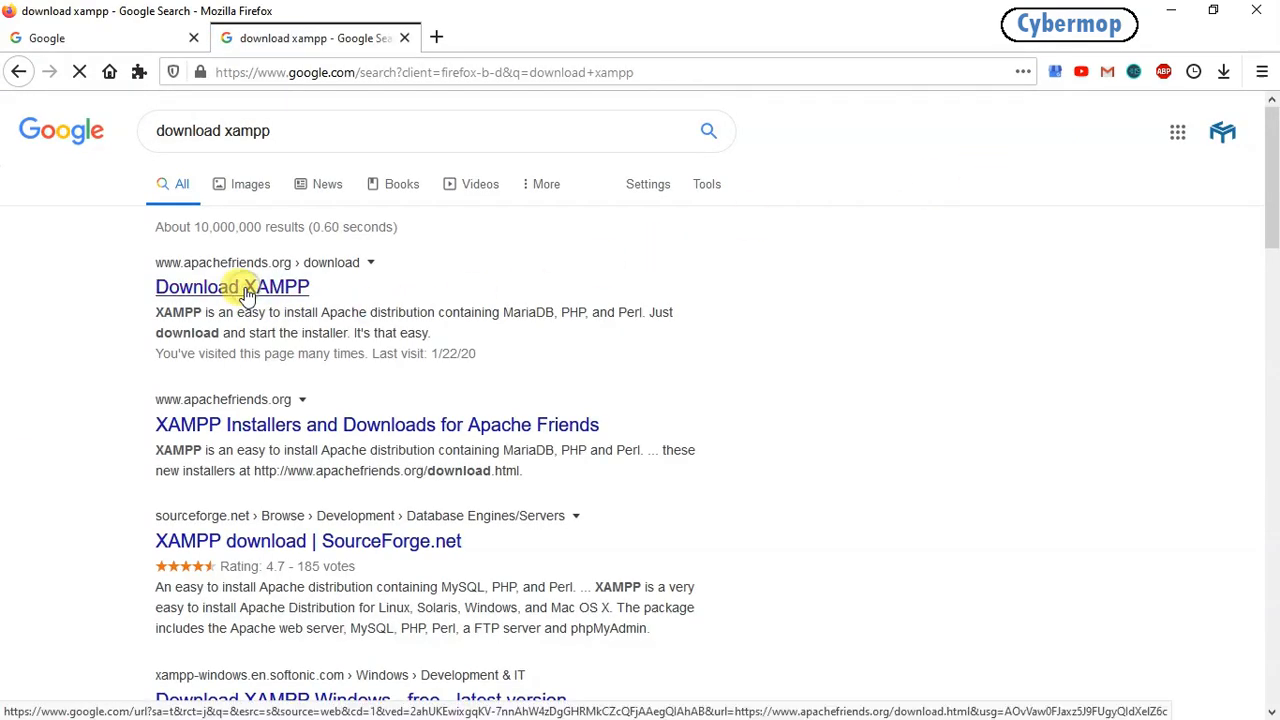
left_click(245, 289)
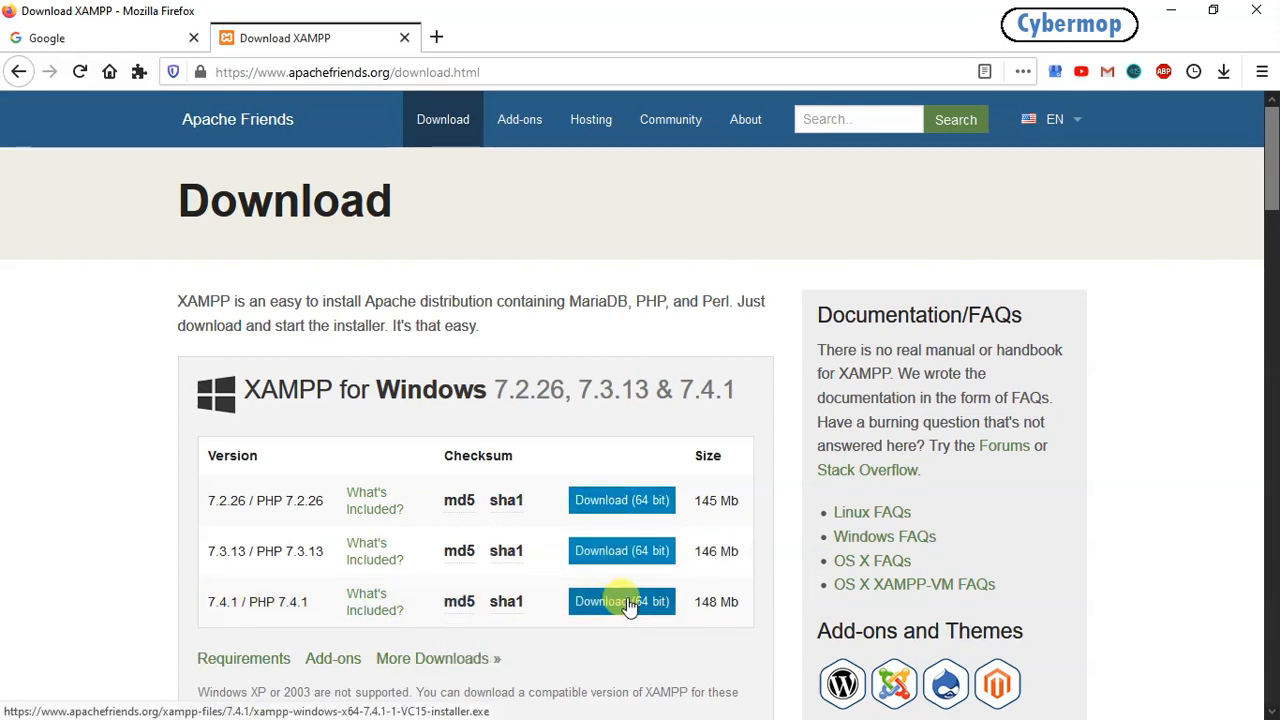
left_click(628, 605)
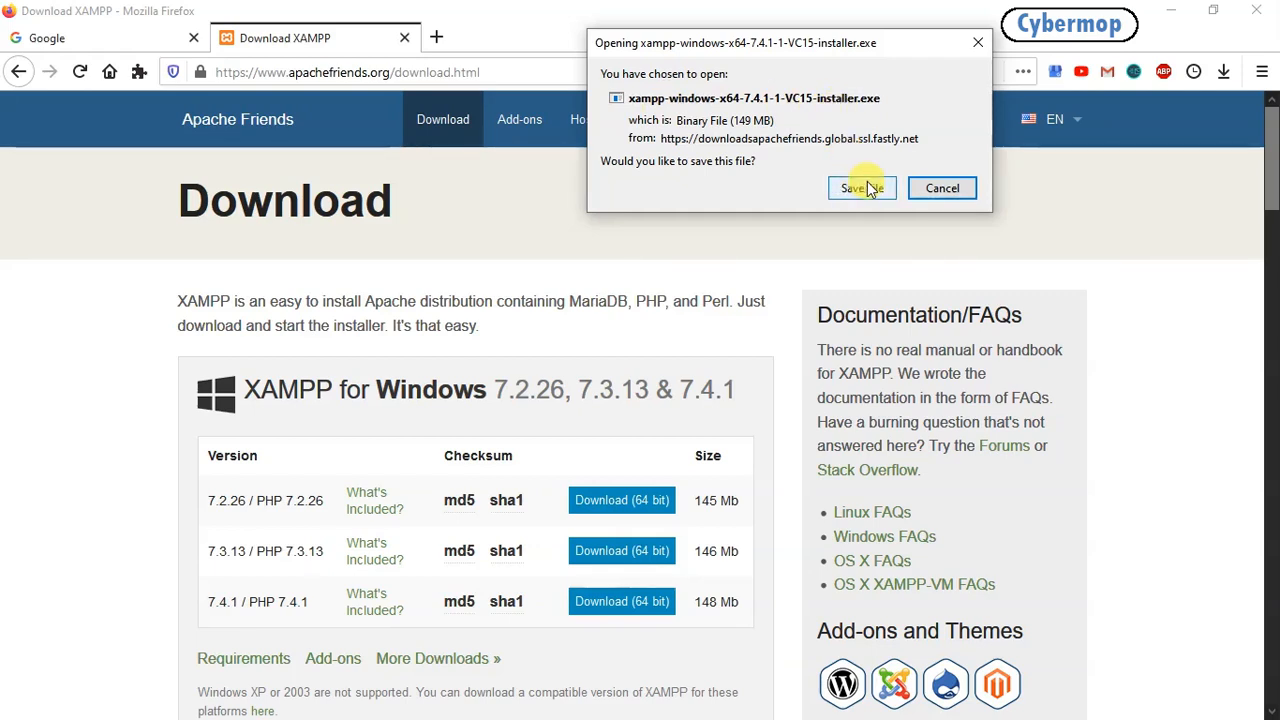
left_click(923, 184)
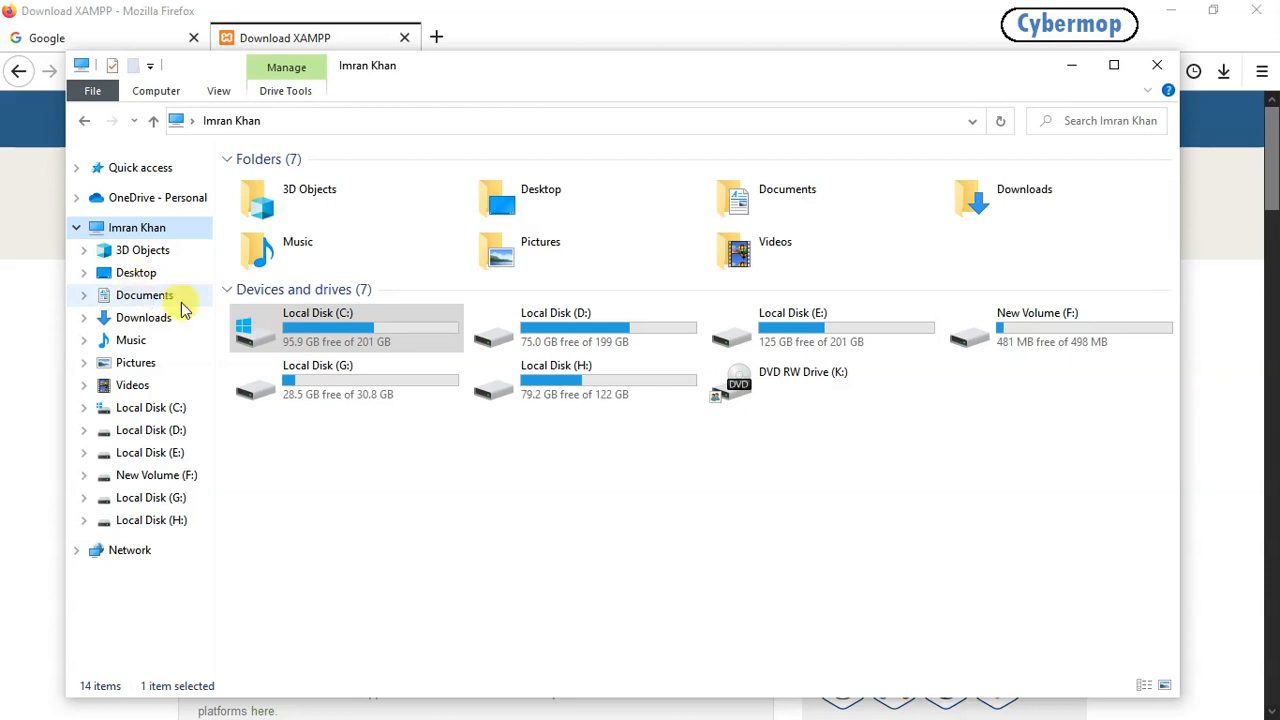
Step: Browse to C:\xampp and run xampp-control.exe
left_click(346, 332)
double_click(346, 338)
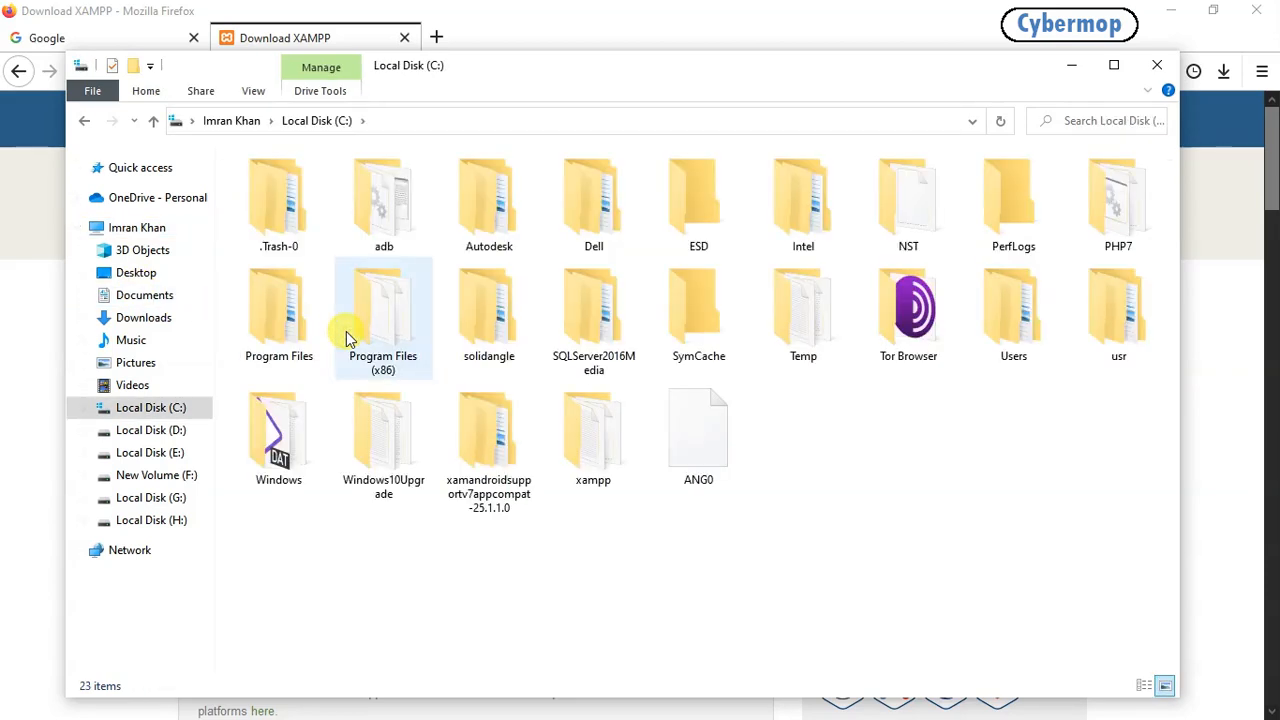
double_click(593, 440)
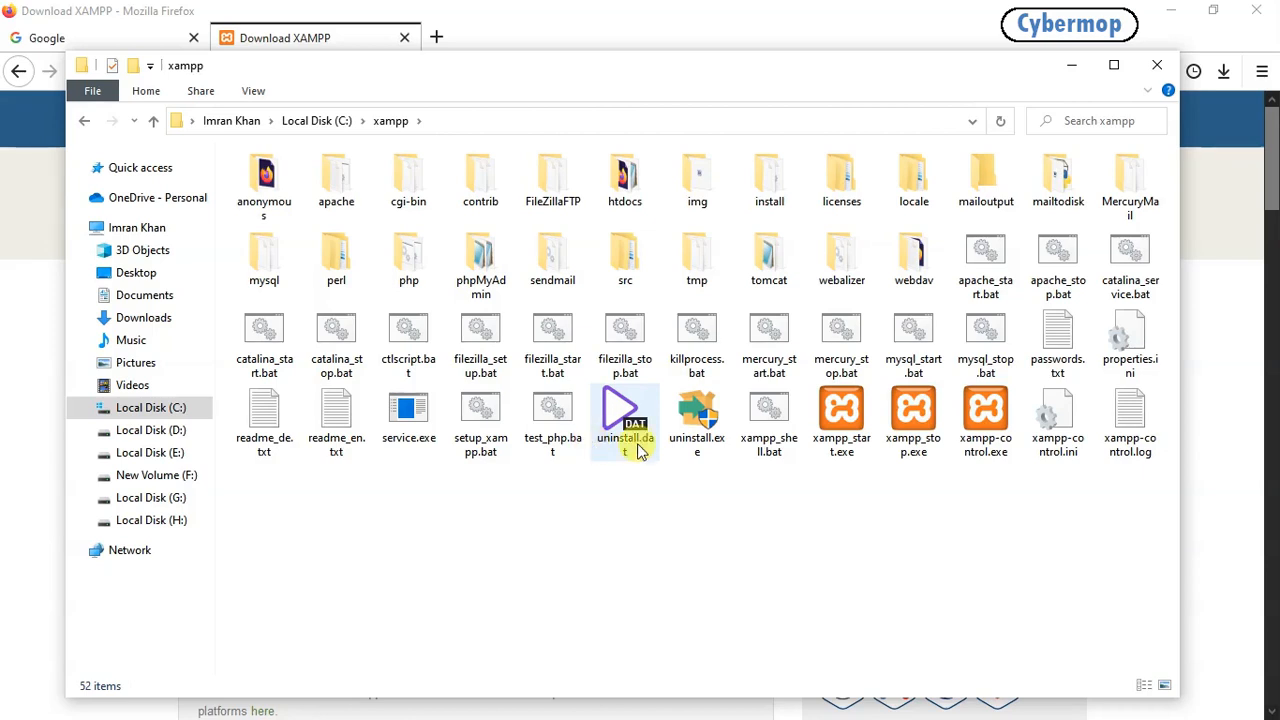
left_click(960, 428)
left_click(960, 428)
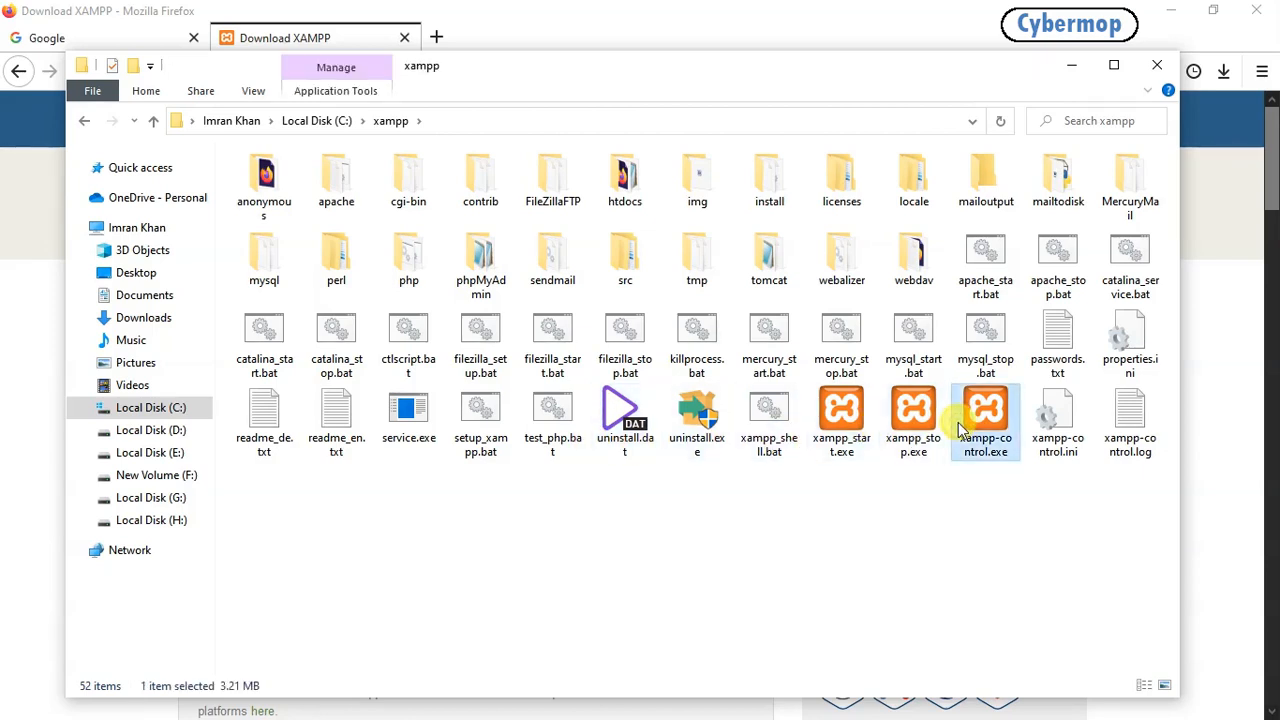
right_click(958, 428)
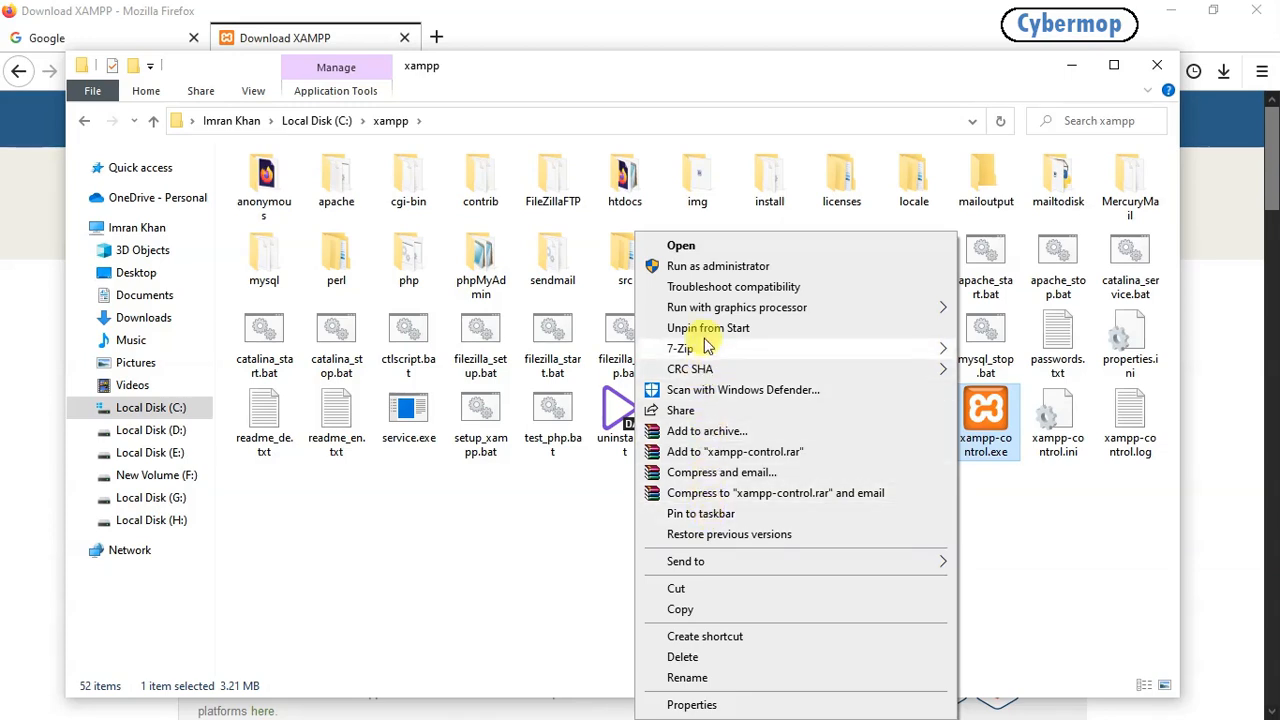
left_click(1018, 478)
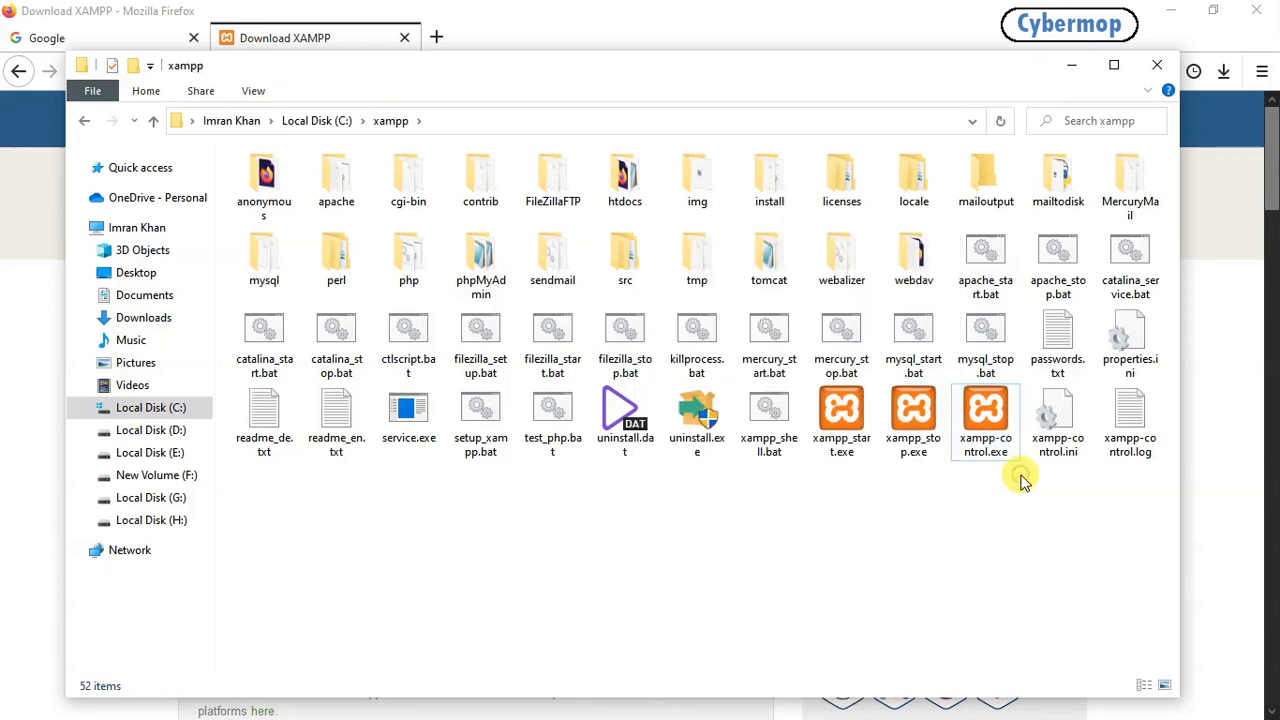
double_click(990, 422)
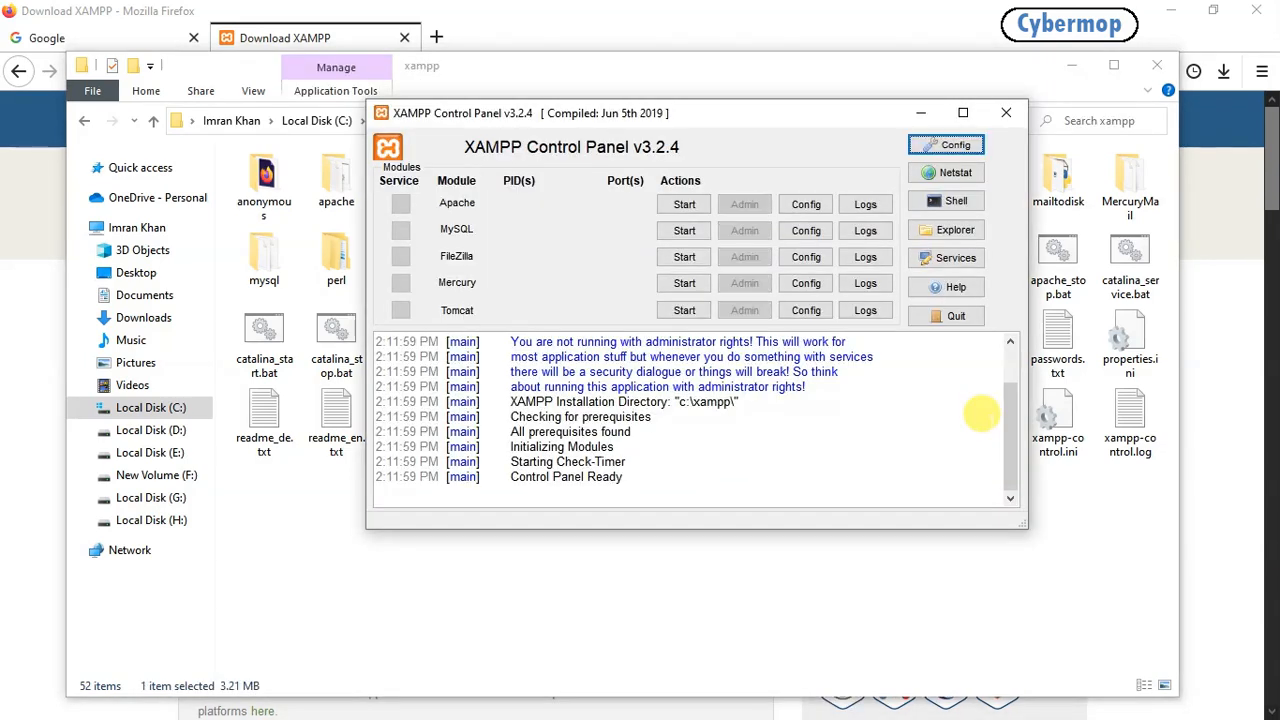
Step: Start the Apache and MySQL servers, then type a 'download wordpress' search in Firefox
left_click(684, 206)
left_click(697, 230)
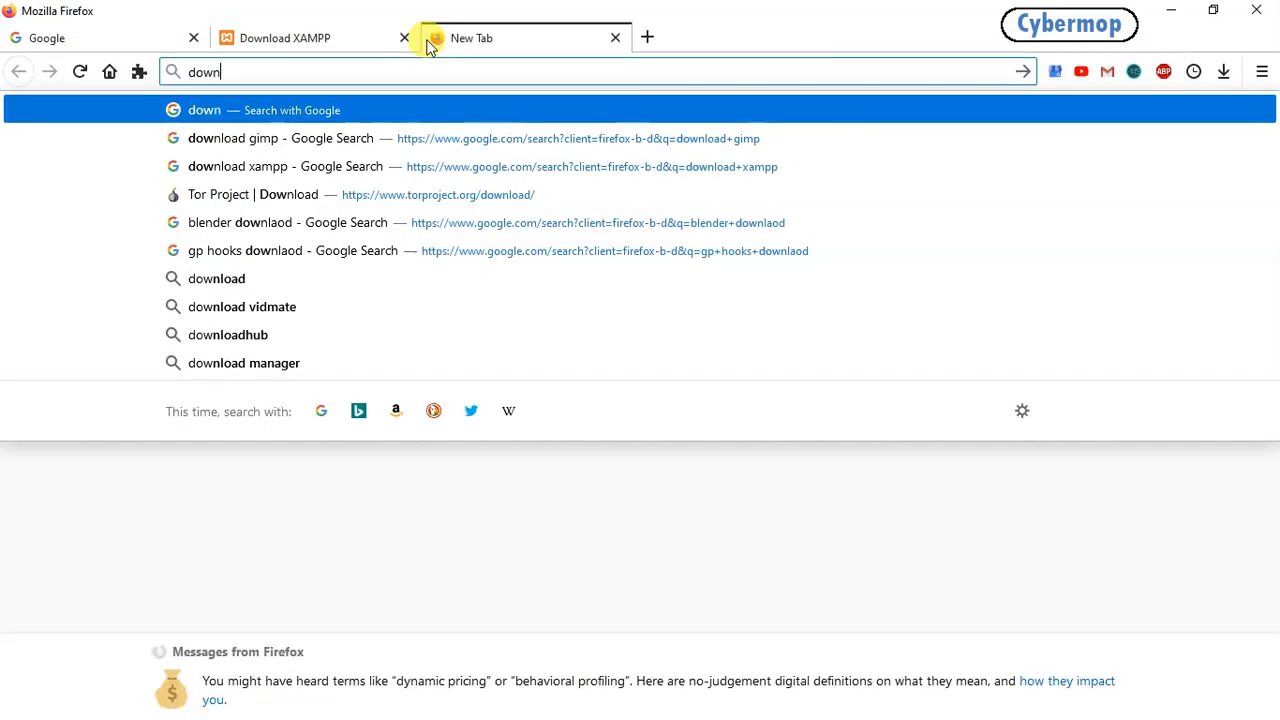
type("oad wordpress")
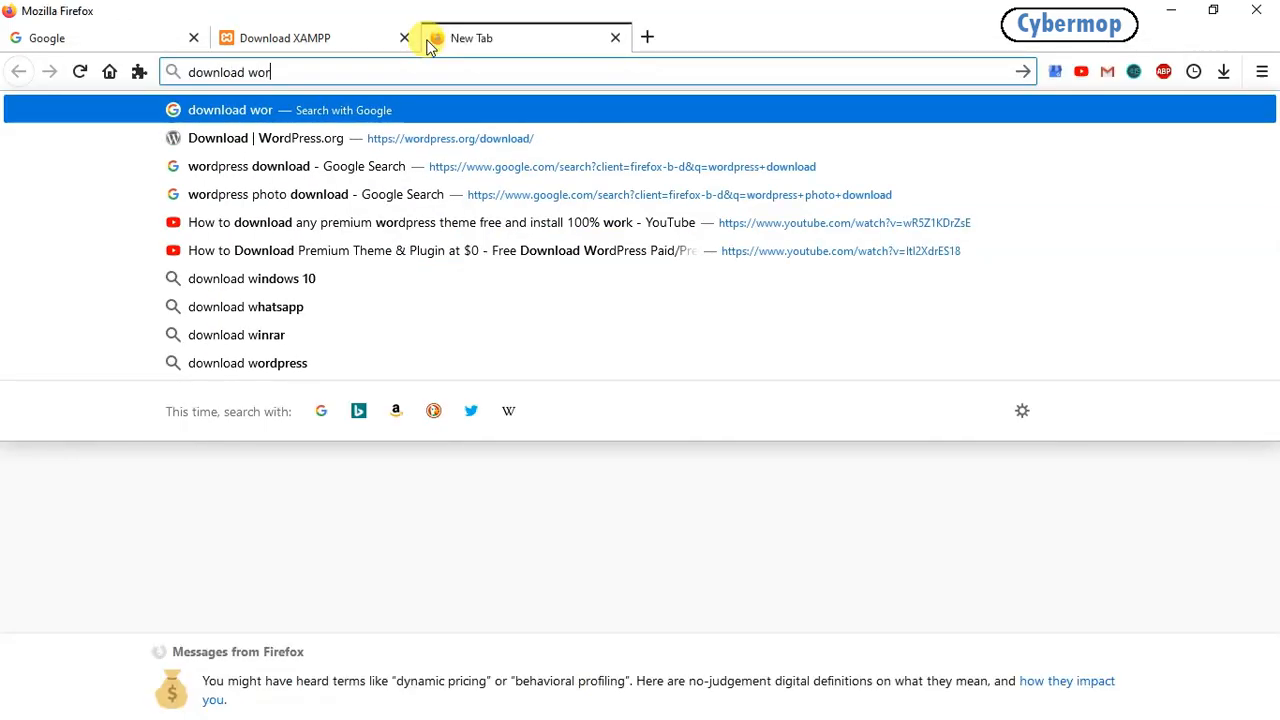
Step: Search 'download wordpress', open wordpress.org/download and save the WordPress 5.3.2 zip
key("Return")
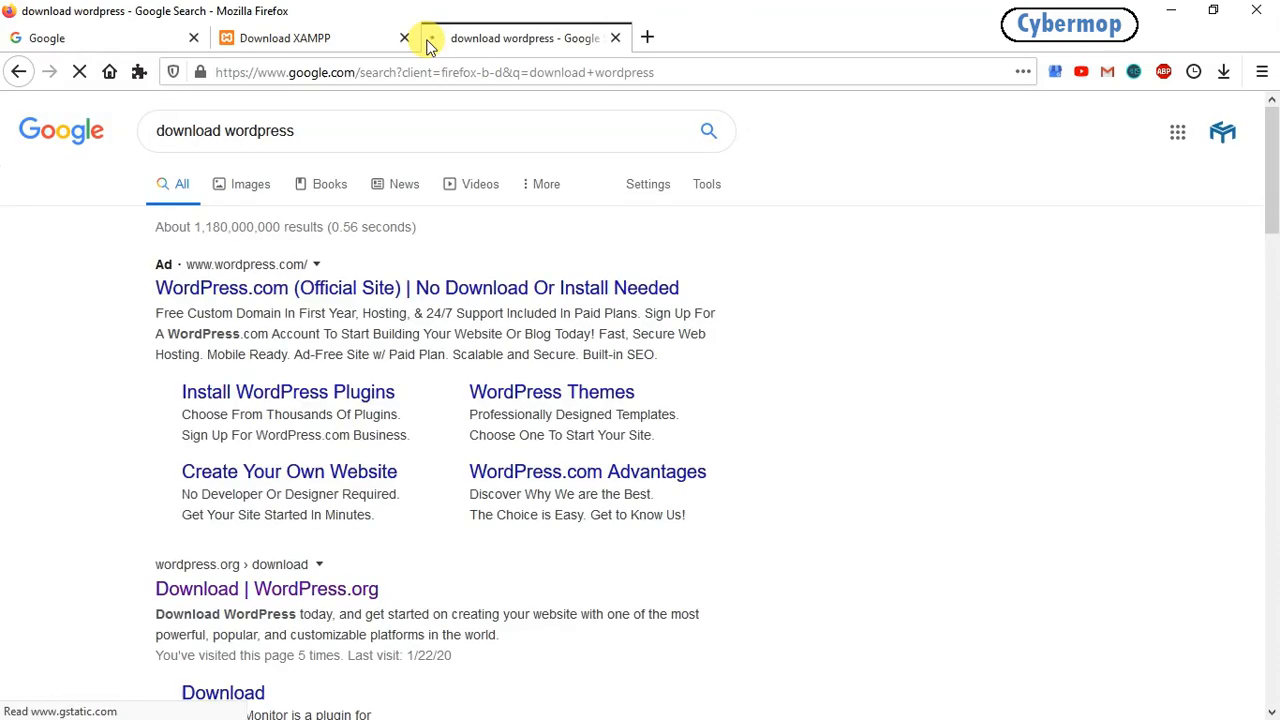
left_click(320, 587)
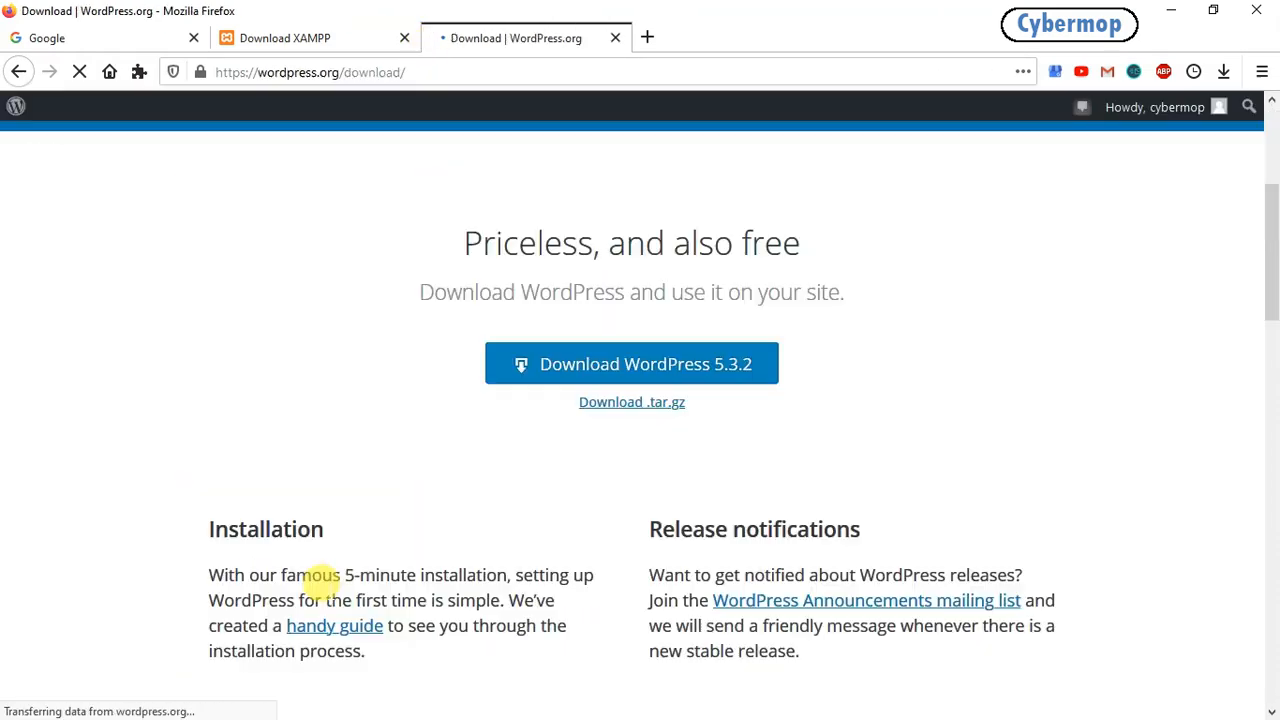
left_click(655, 370)
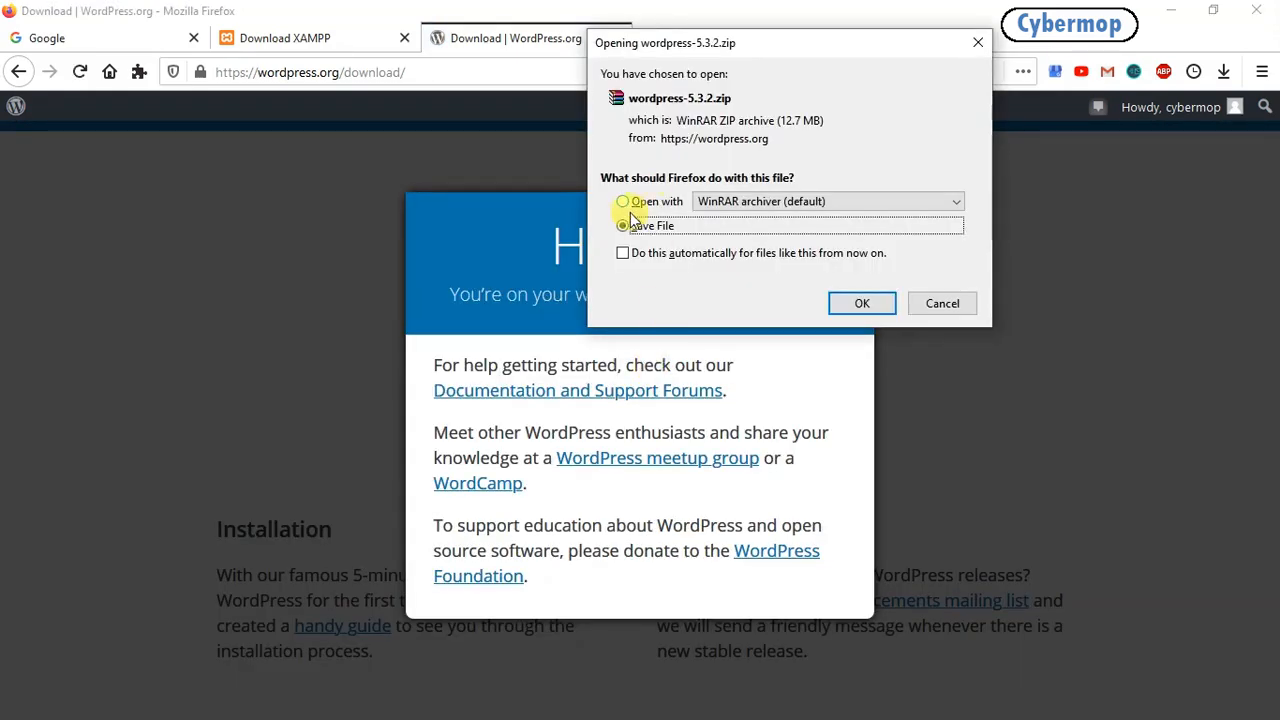
left_click(672, 226)
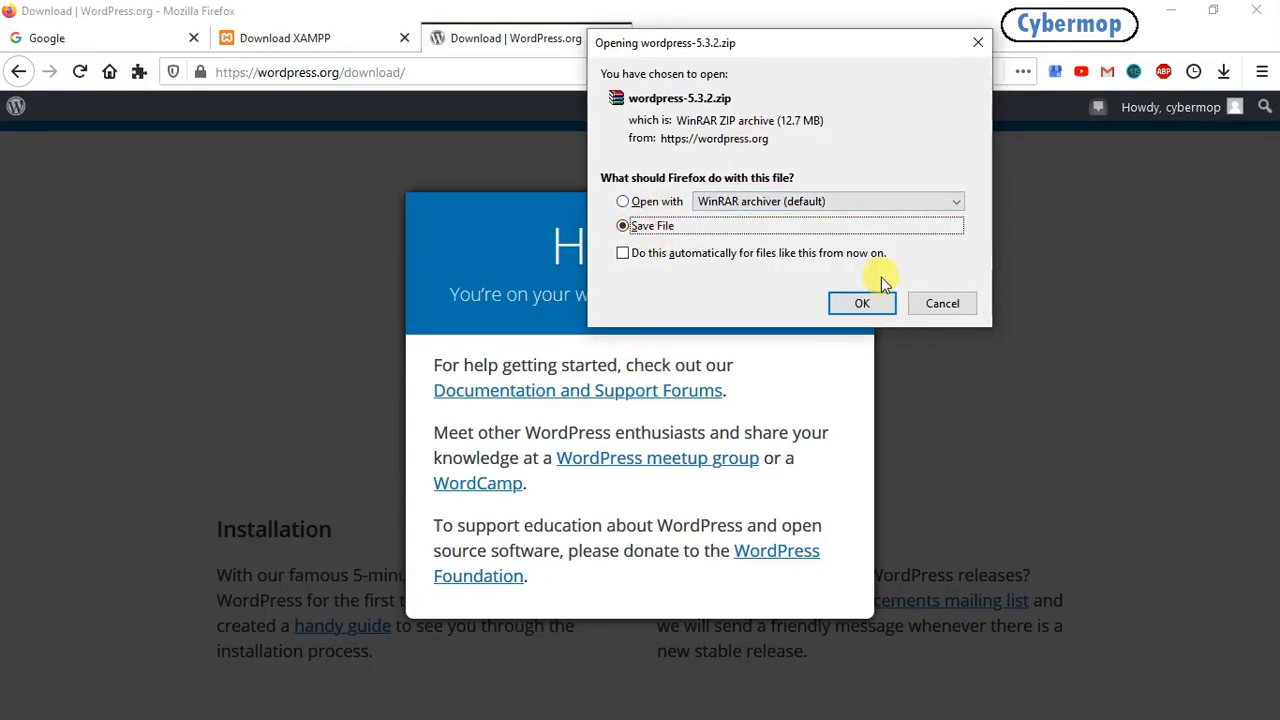
left_click(927, 303)
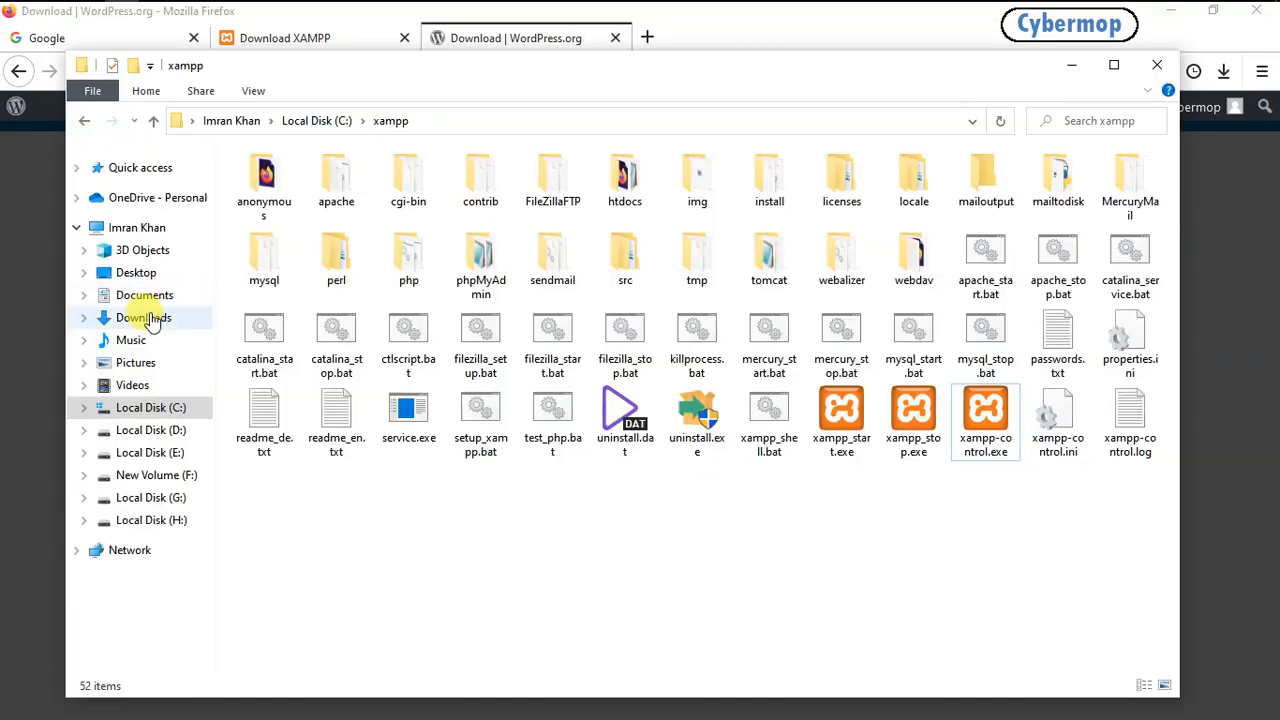
Step: Extract wordpress-5.3.2.zip in Downloads and copy the extracted wordpress folder
left_click(148, 318)
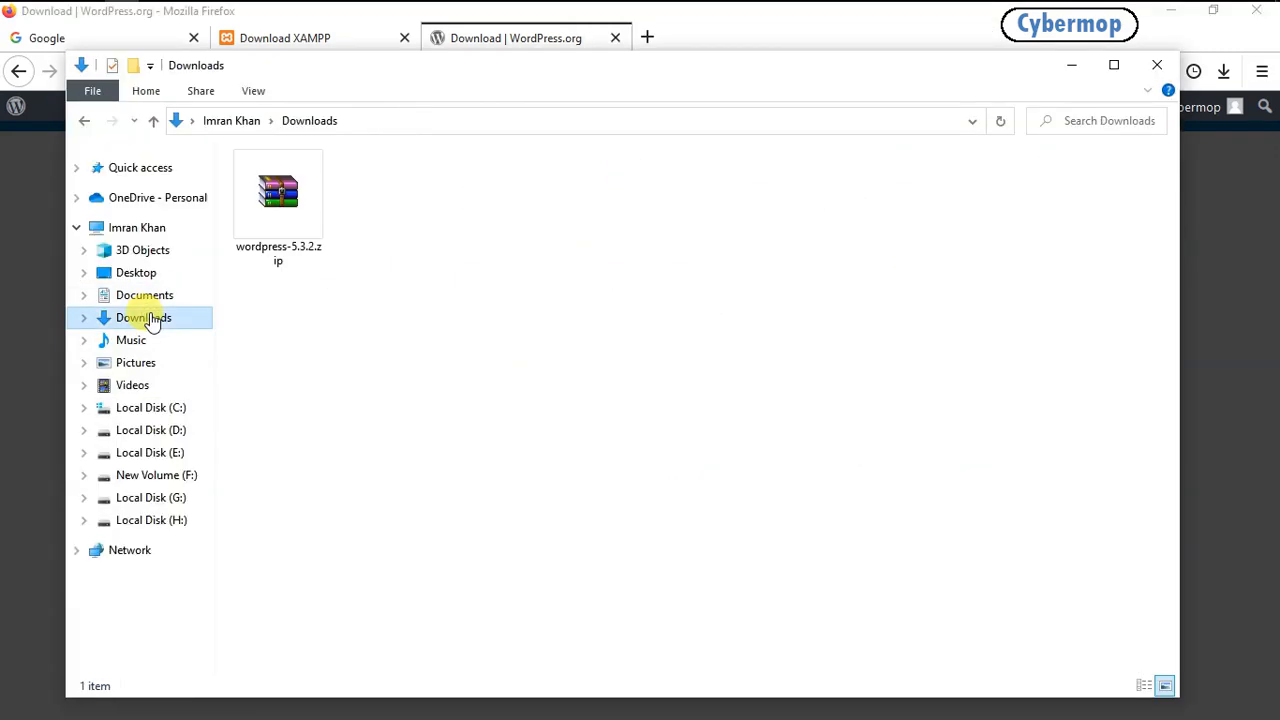
left_click(289, 213)
right_click(289, 213)
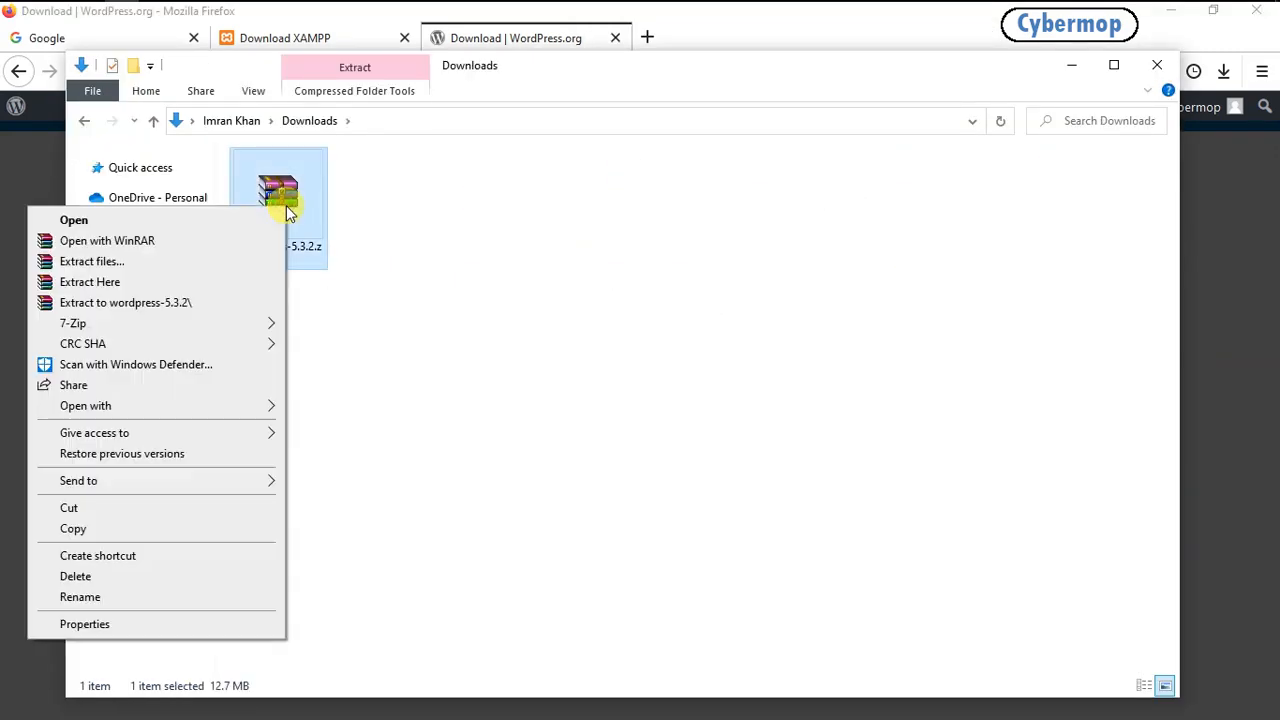
left_click(137, 282)
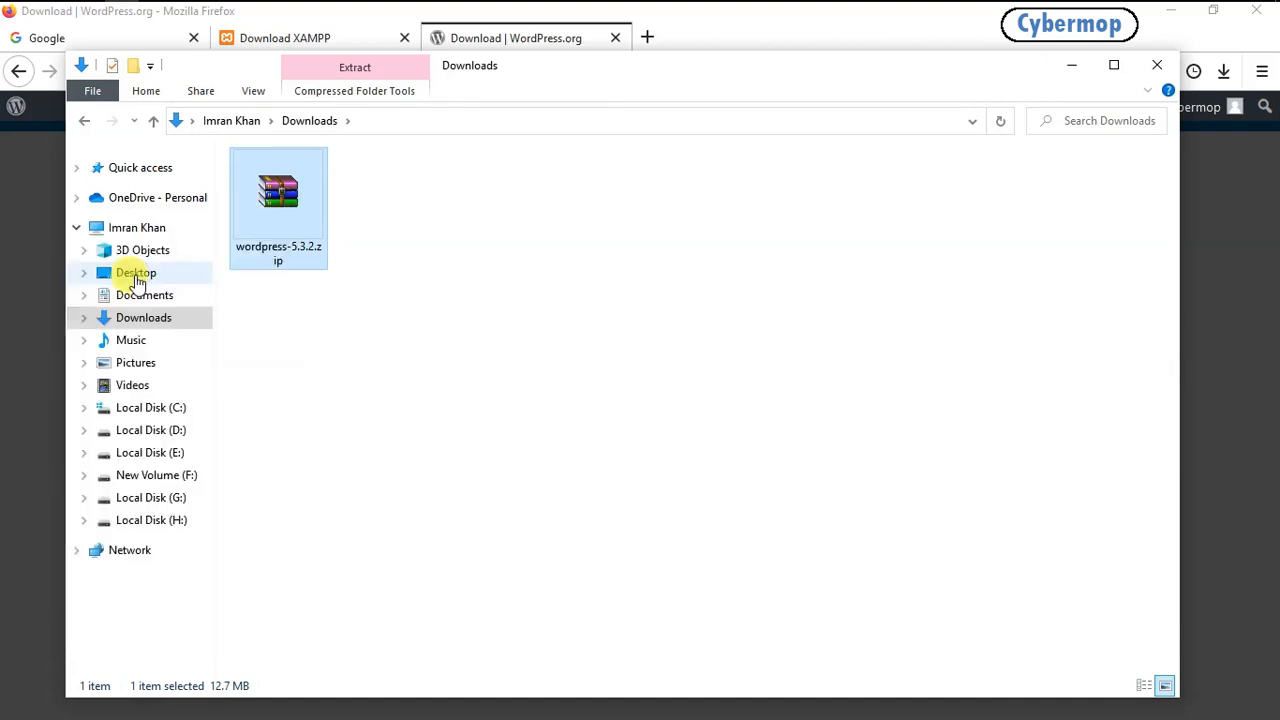
left_click(373, 221)
right_click(373, 221)
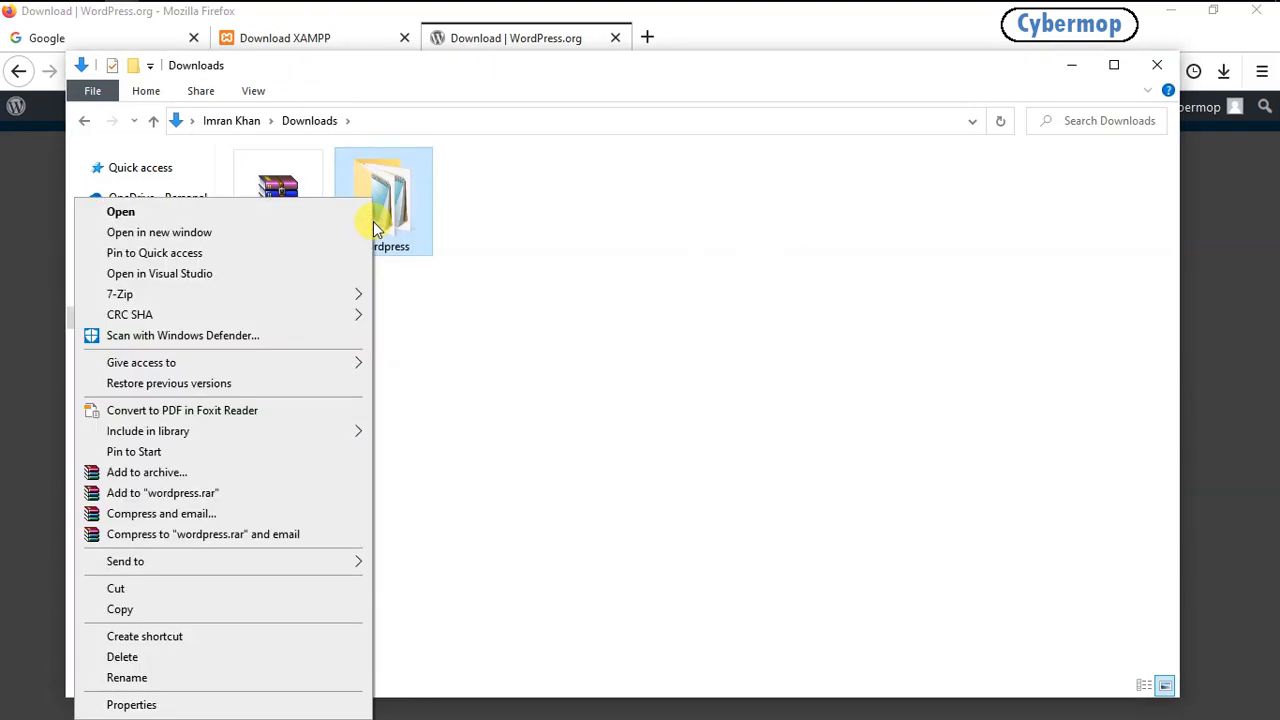
left_click(120, 609)
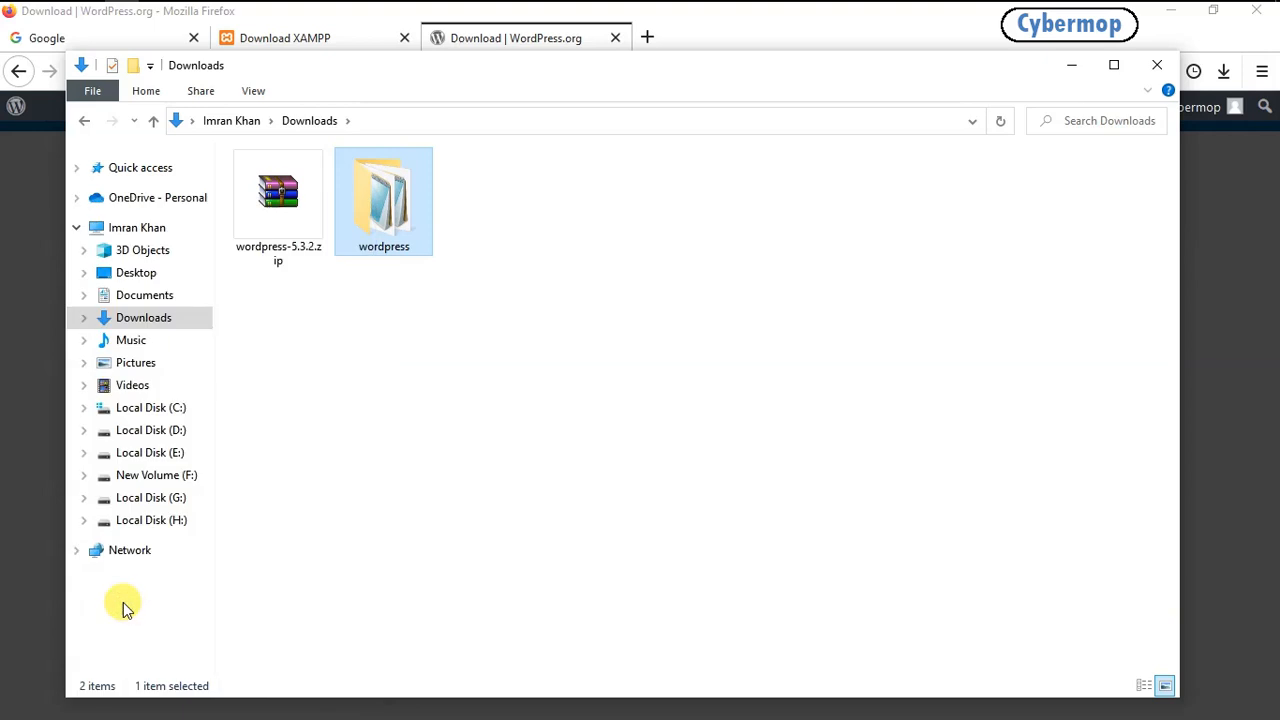
Step: Paste the wordpress folder into C:\xampp\htdocs and open it
left_click(167, 411)
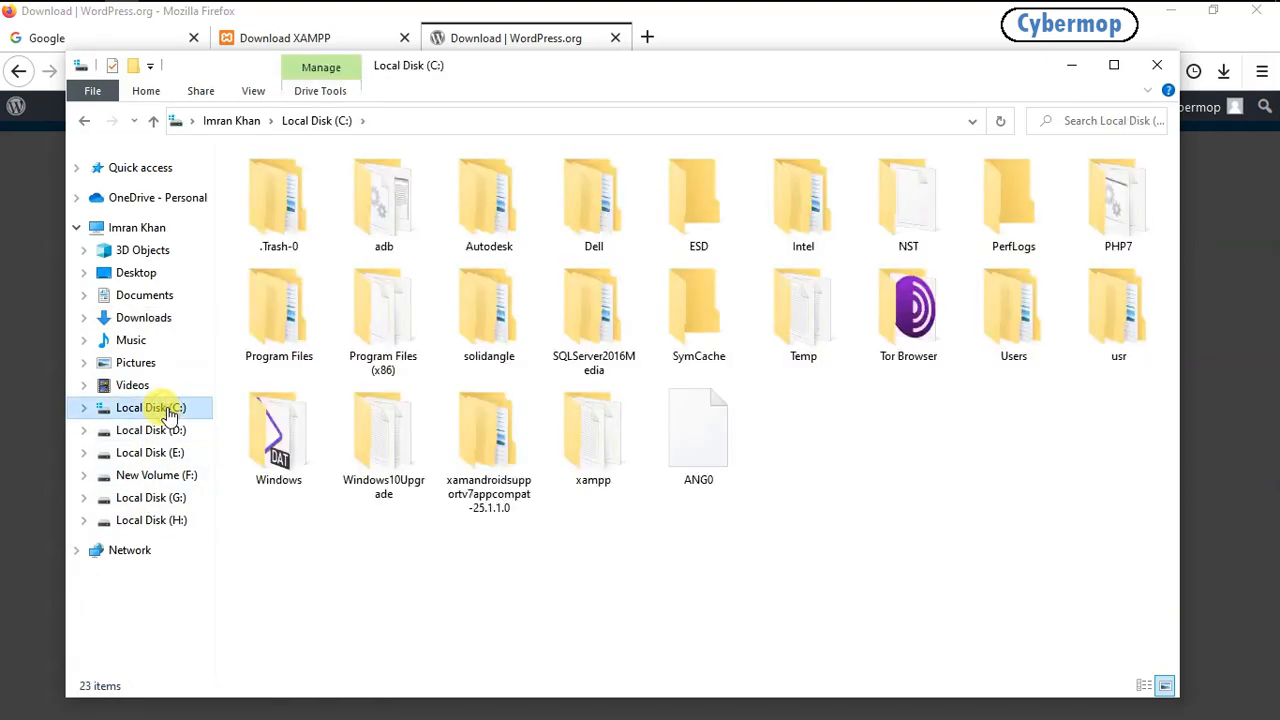
double_click(586, 465)
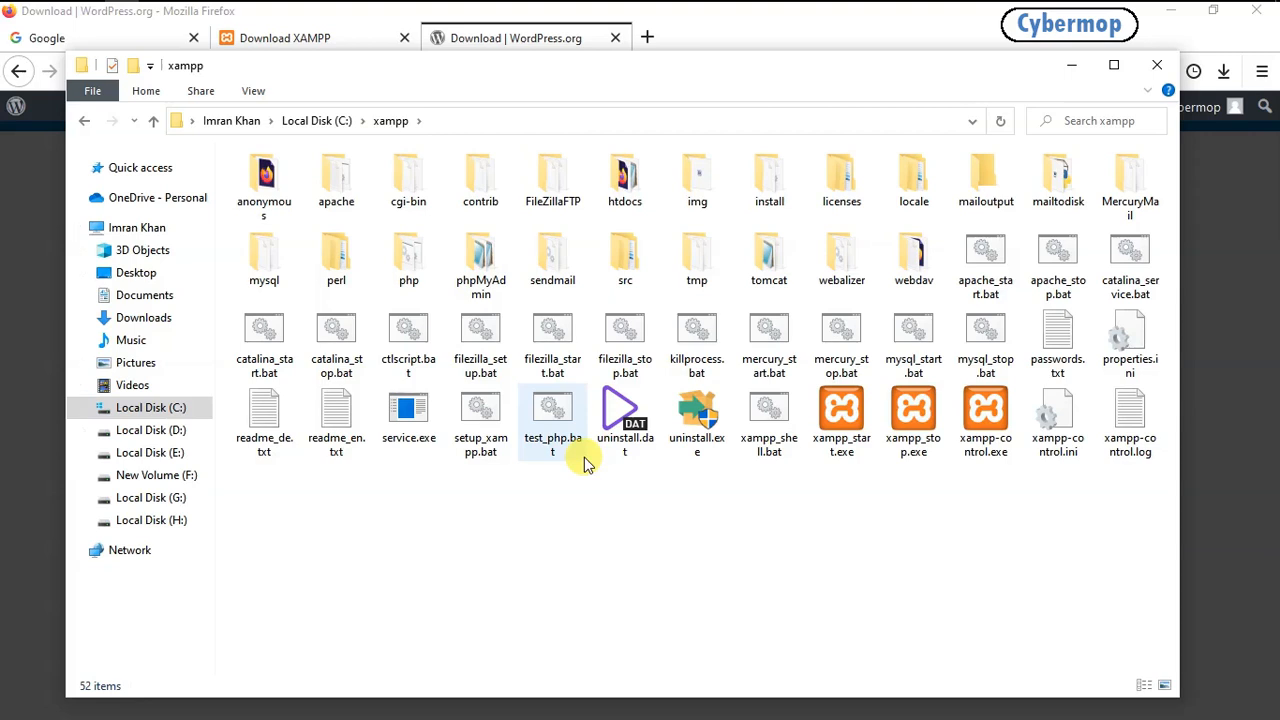
double_click(620, 178)
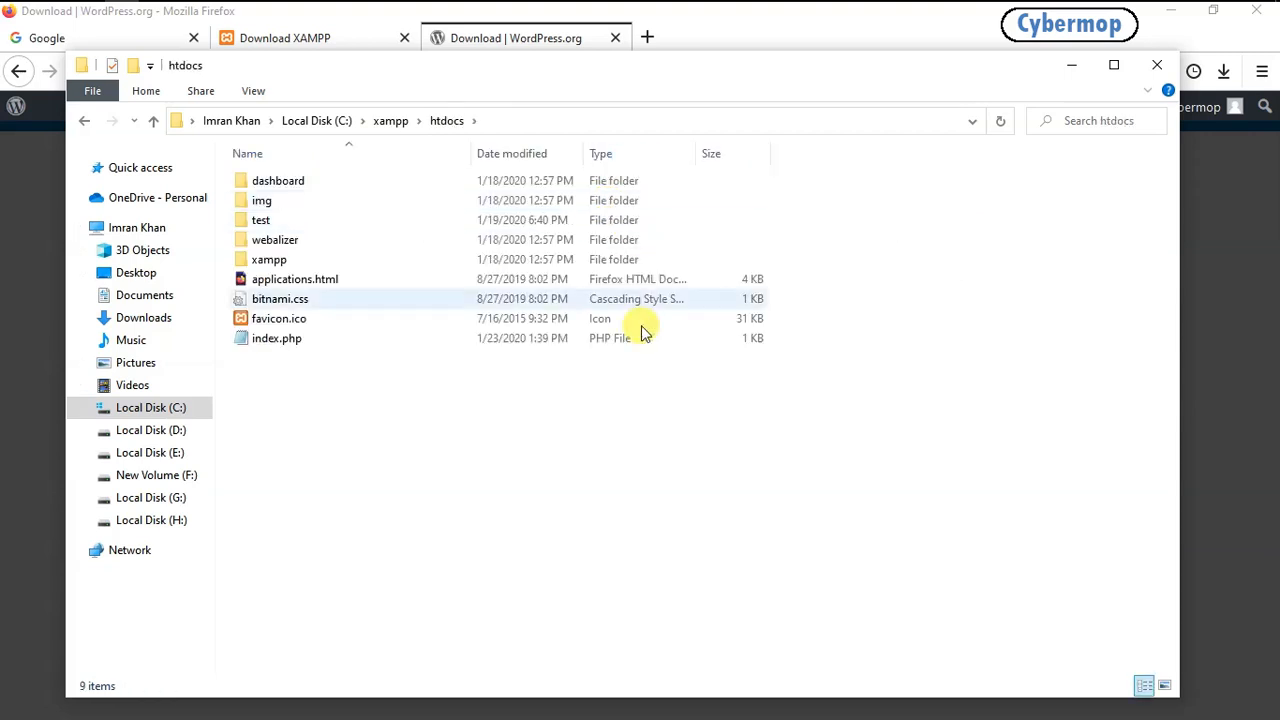
right_click(612, 459)
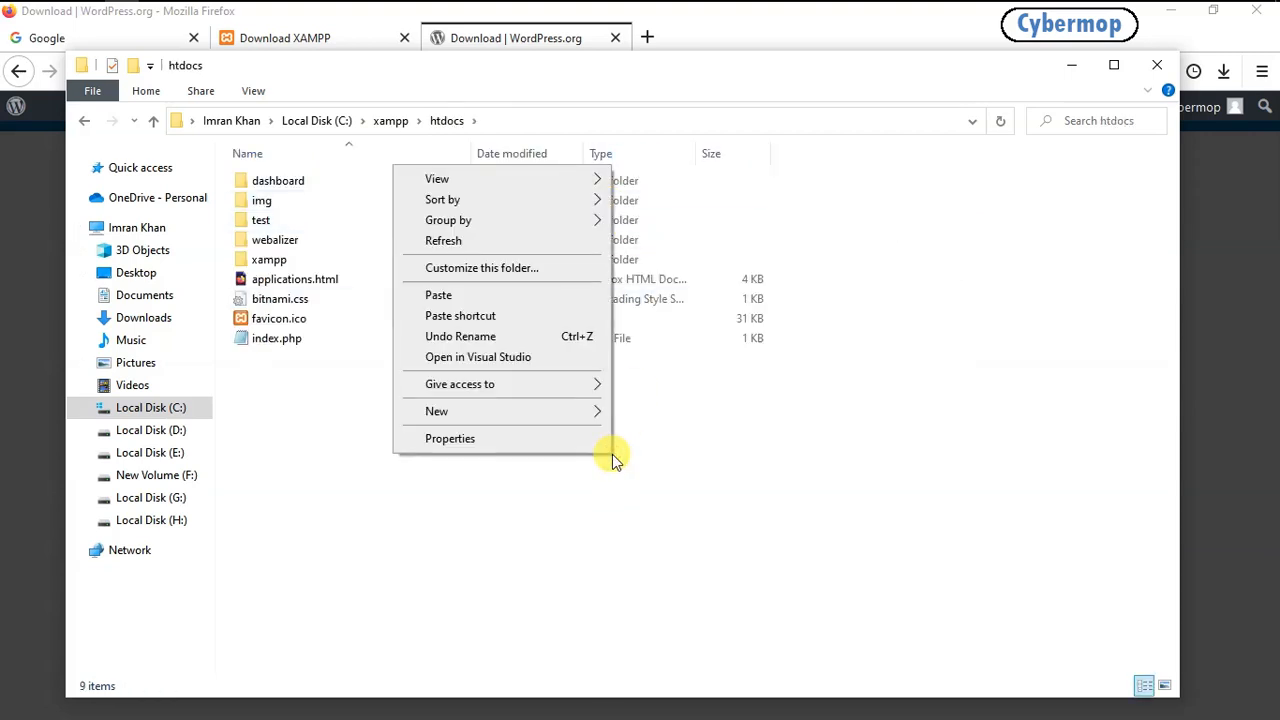
left_click(485, 295)
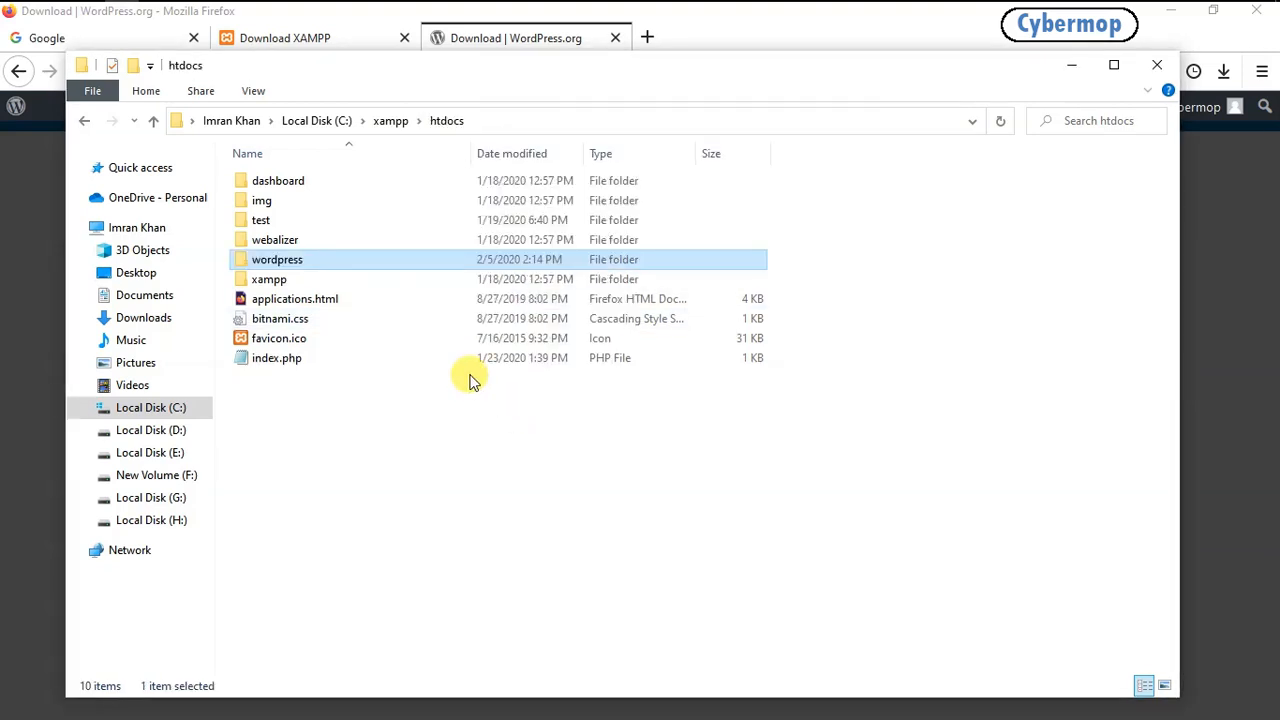
double_click(278, 260)
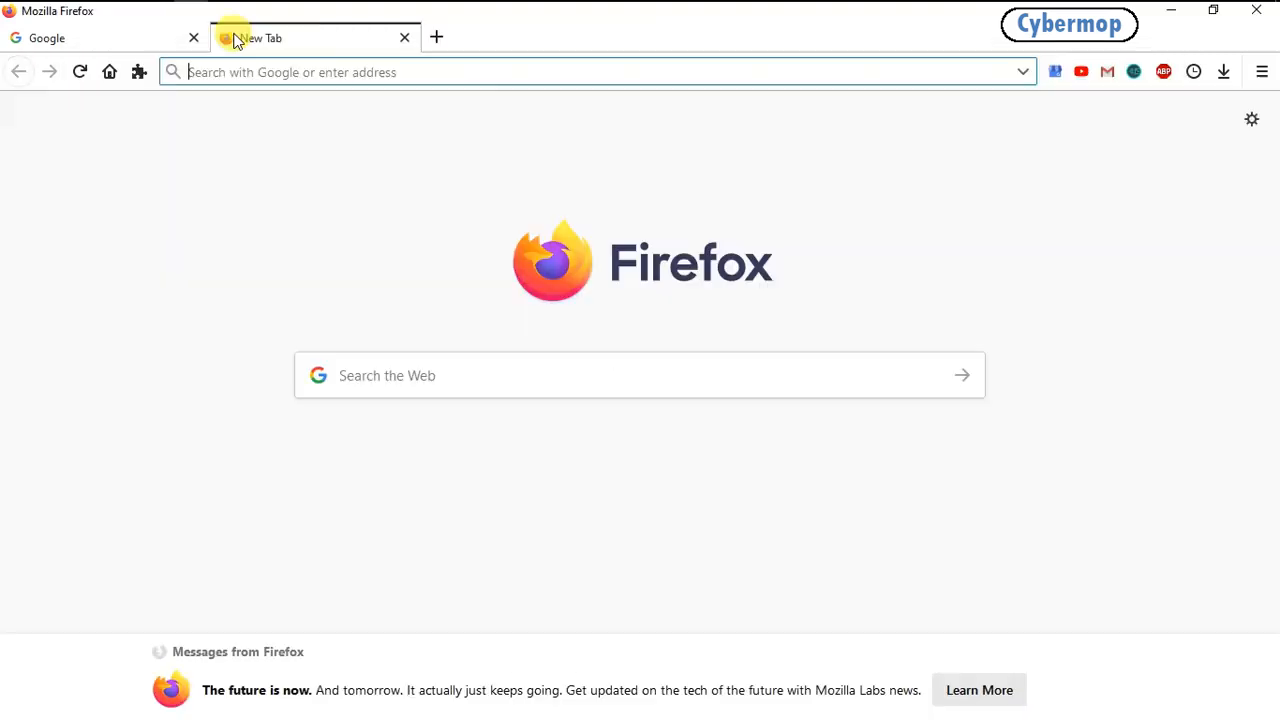
Step: Load localhost/phpmyadmin and create an empty database named mywebsite
type("localhost/")
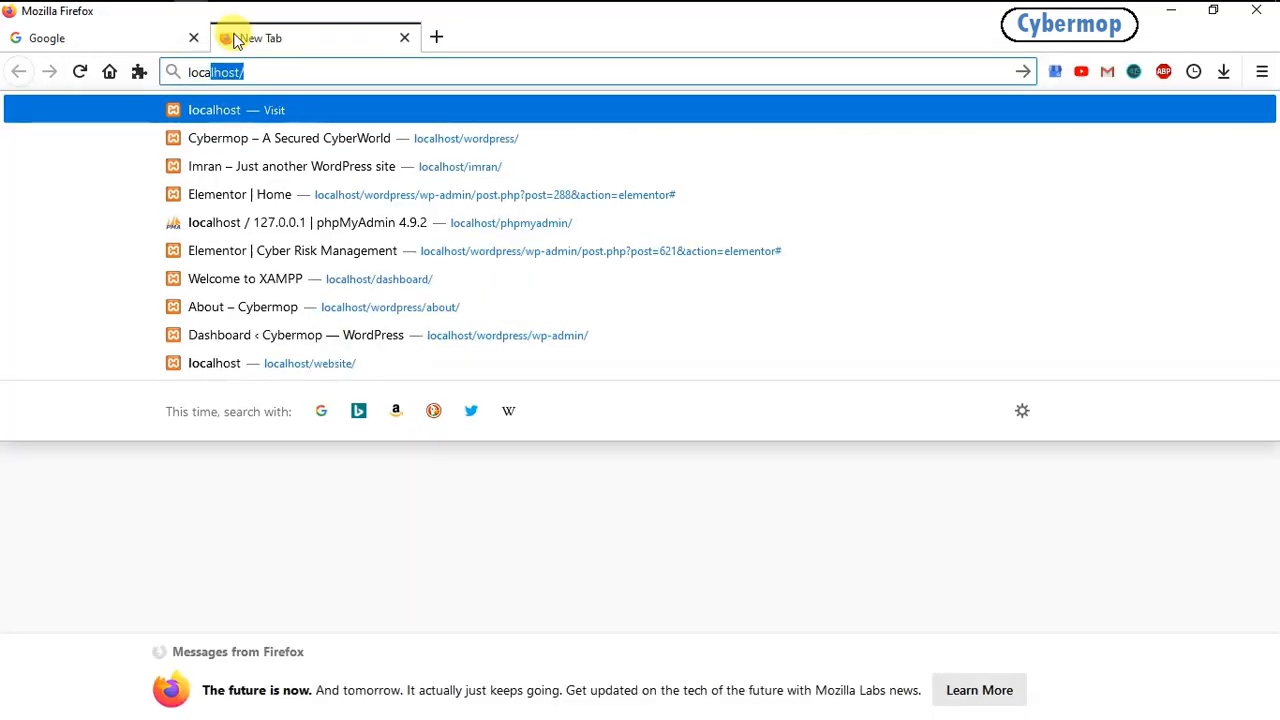
type("phpmyadmin/")
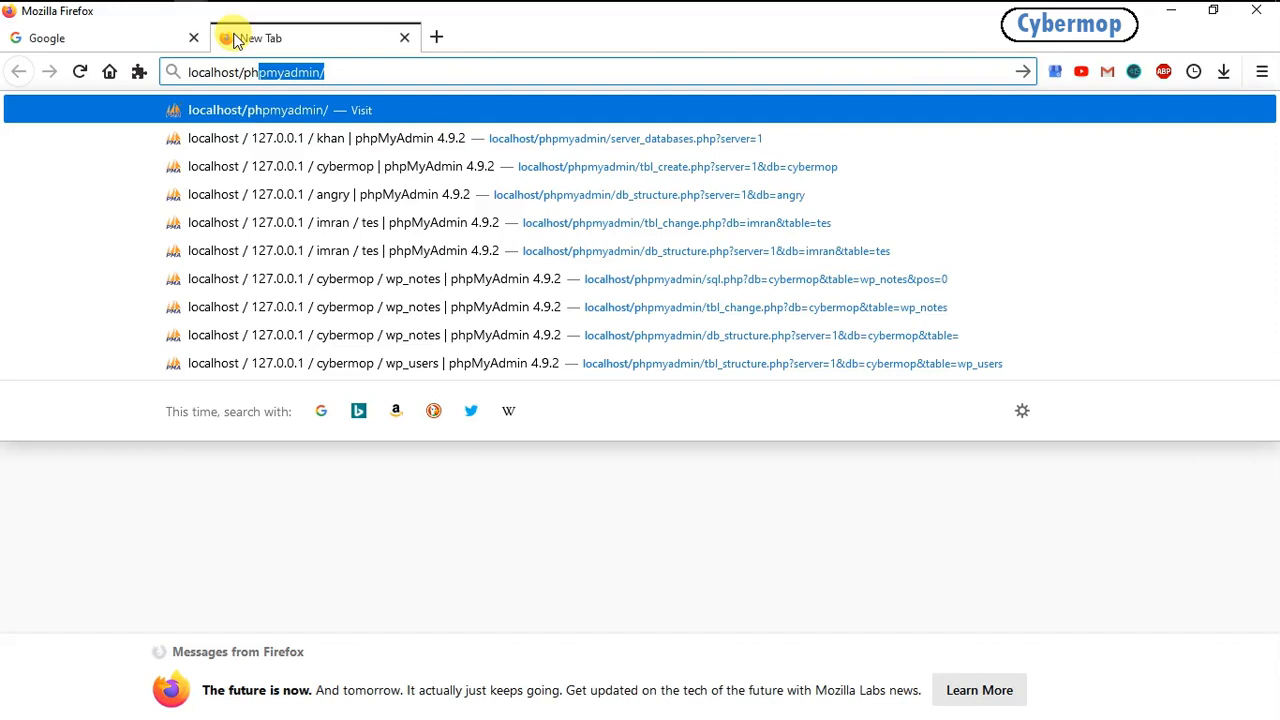
key("Return")
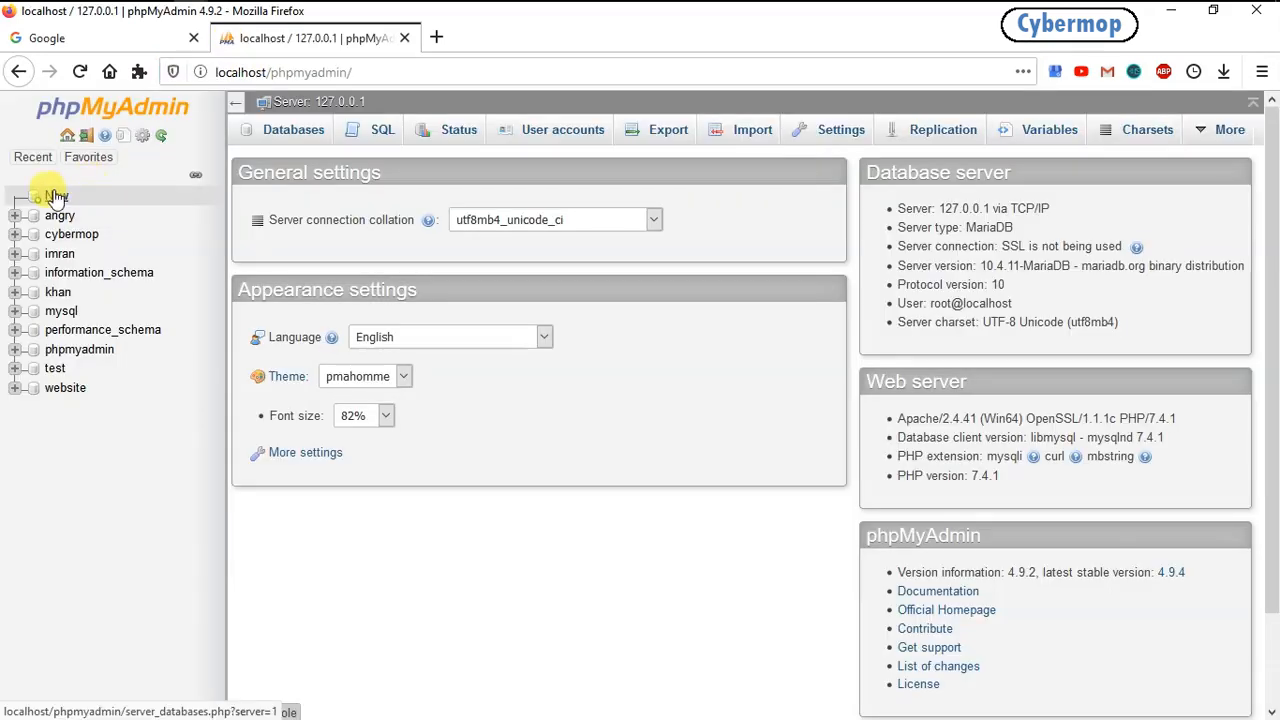
left_click(55, 197)
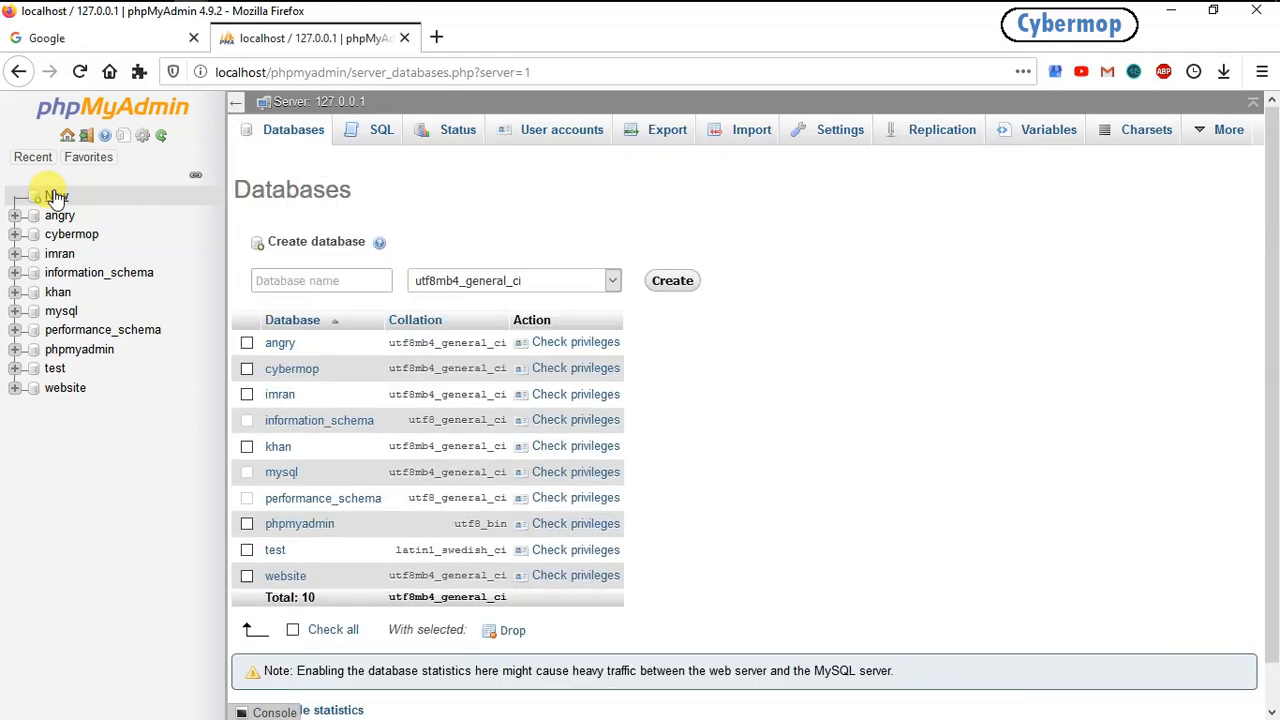
left_click(285, 276)
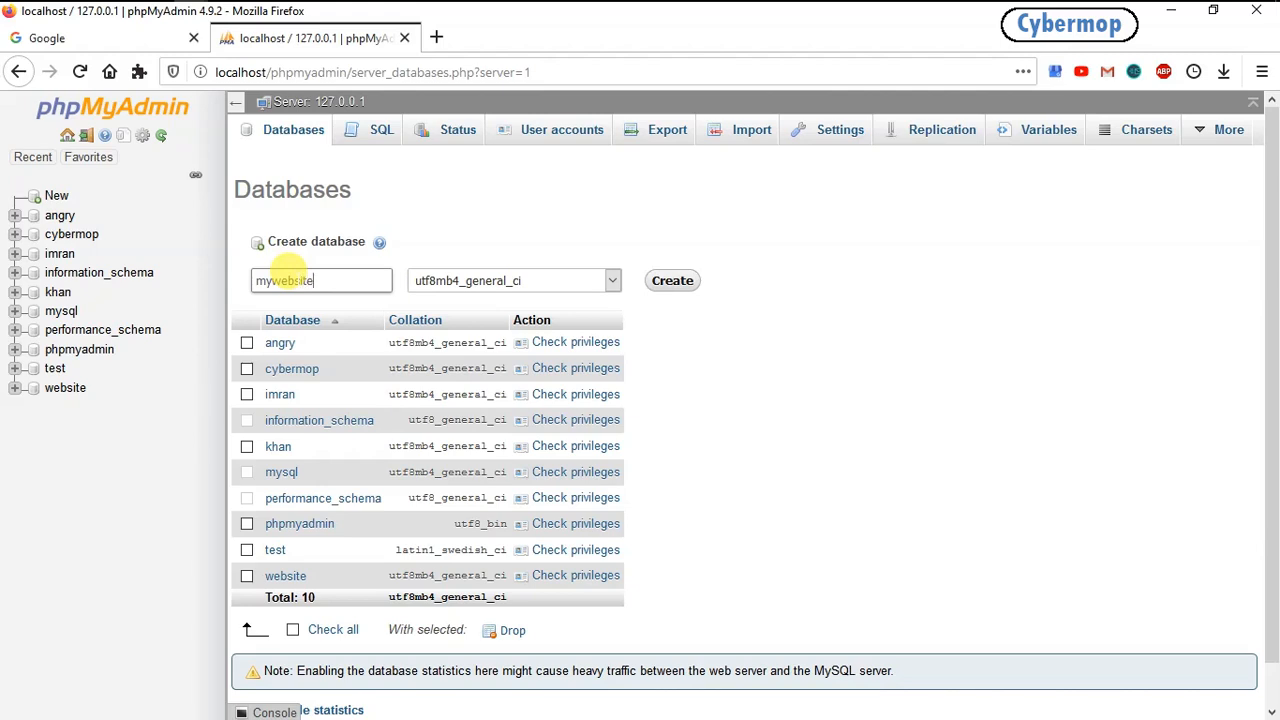
left_click(673, 282)
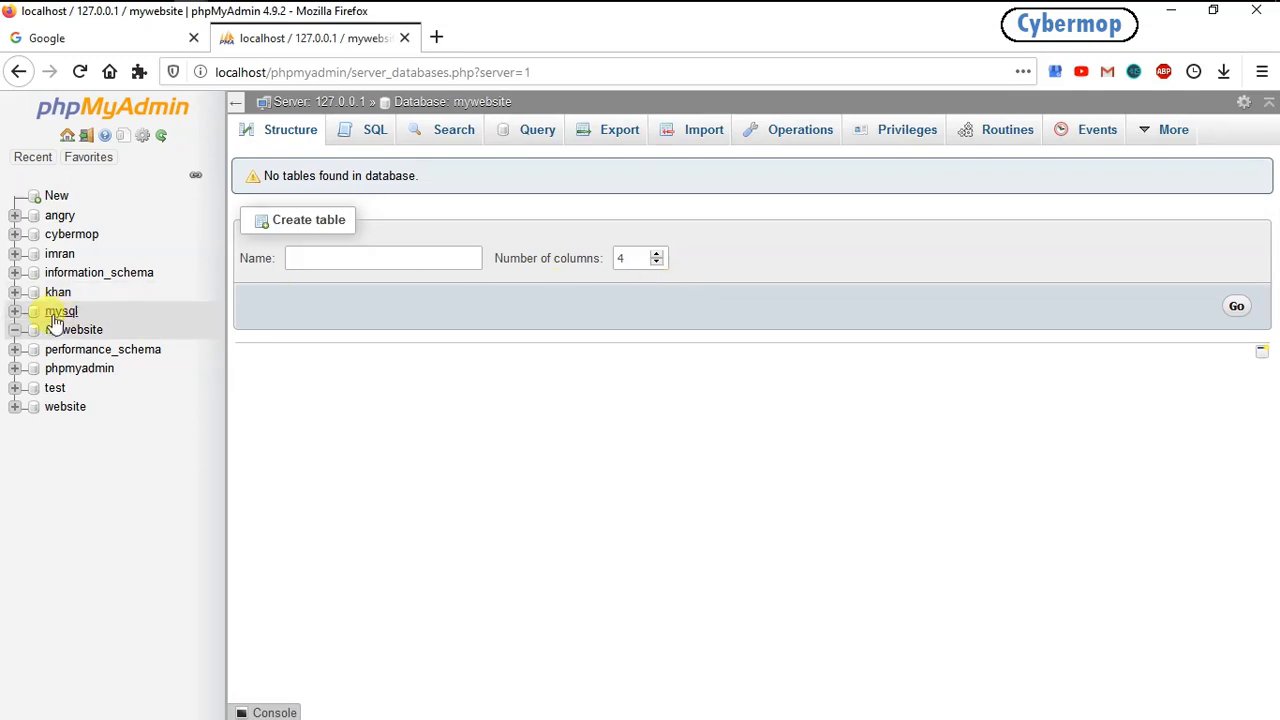
Step: Load localhost/wordpress/ in a new Firefox tab
left_click(437, 36)
type("localhost/w")
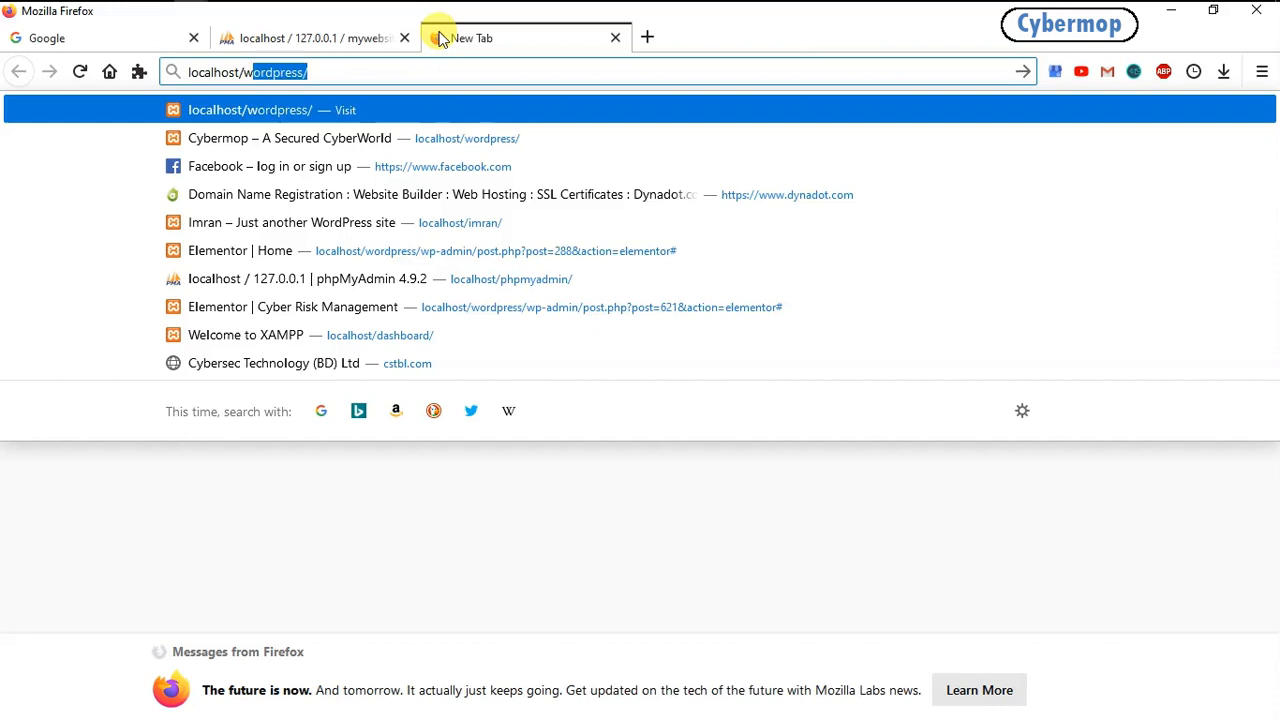
key("Right")
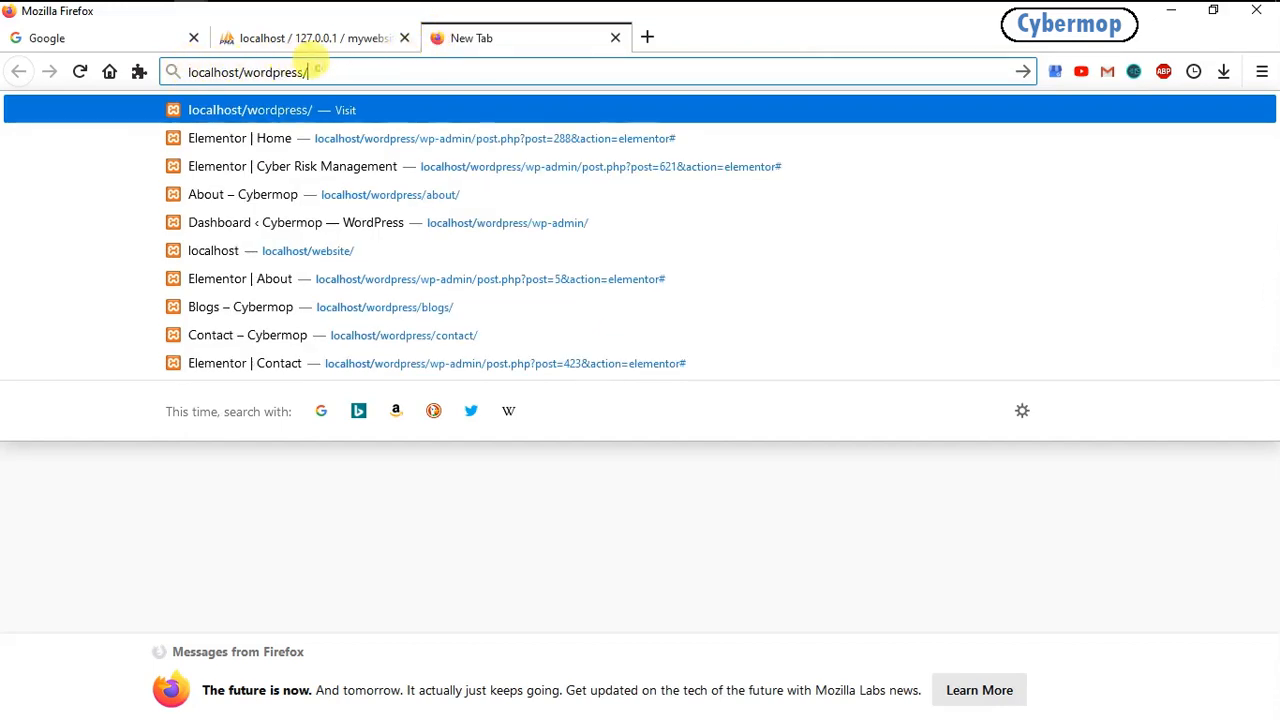
key("Return")
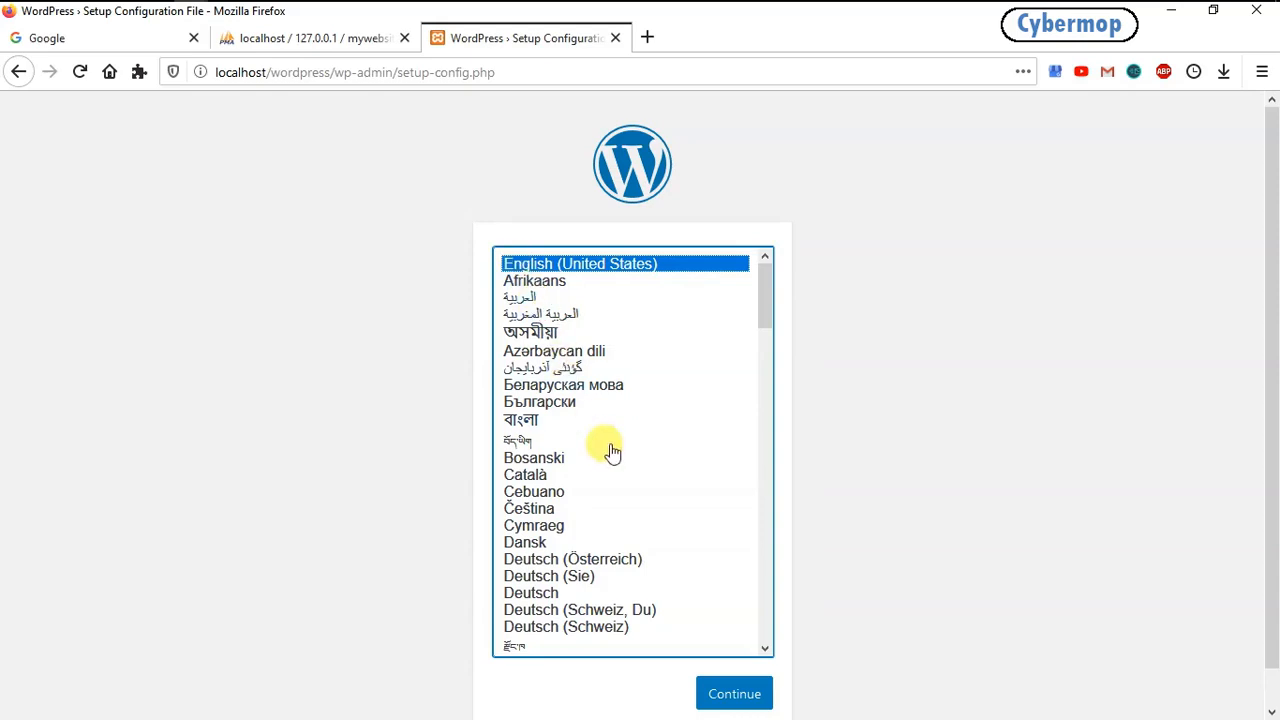
Step: Keep English (United States), then submit database mywebsite, user root and a blank password
left_click(728, 700)
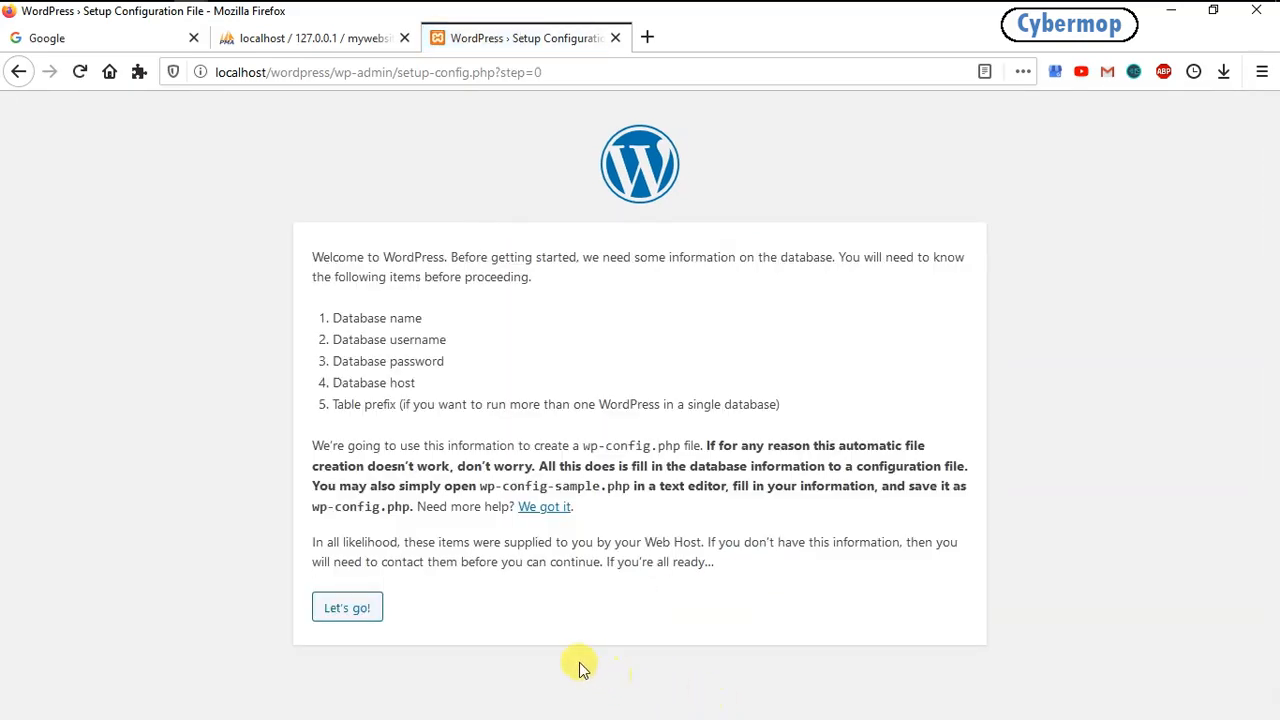
left_click(372, 608)
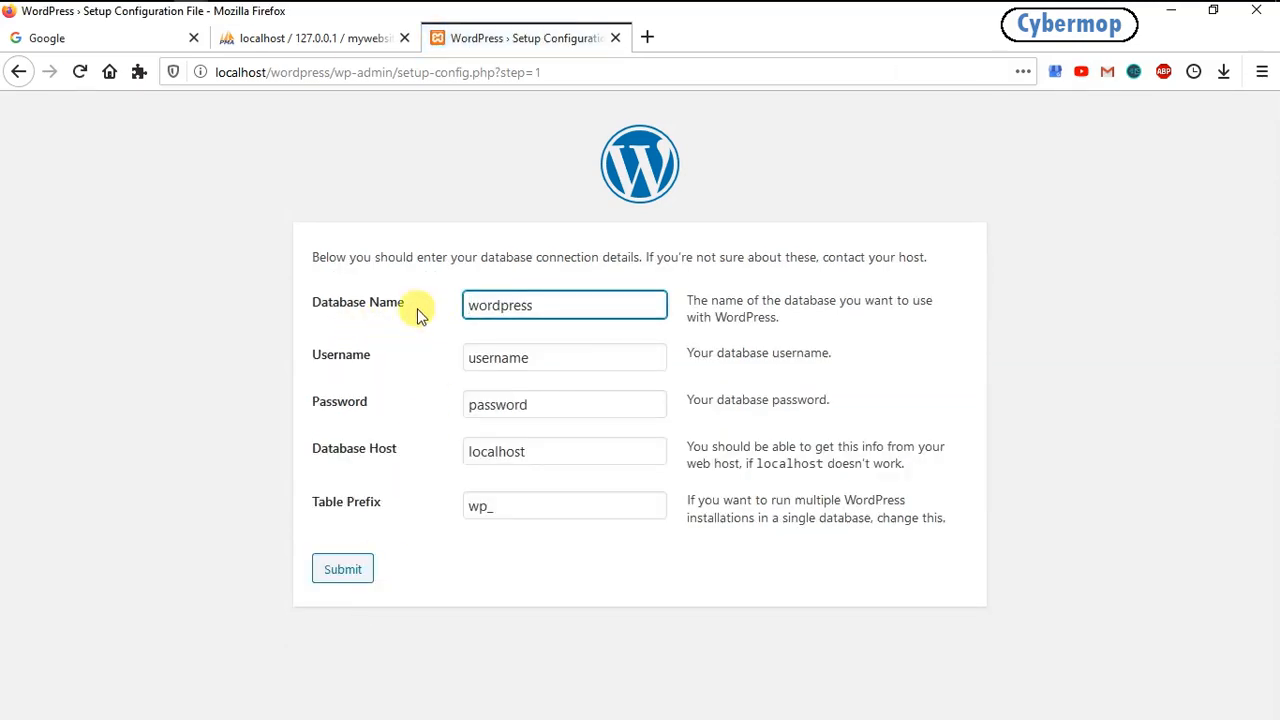
double_click(480, 305)
type("mywebsite")
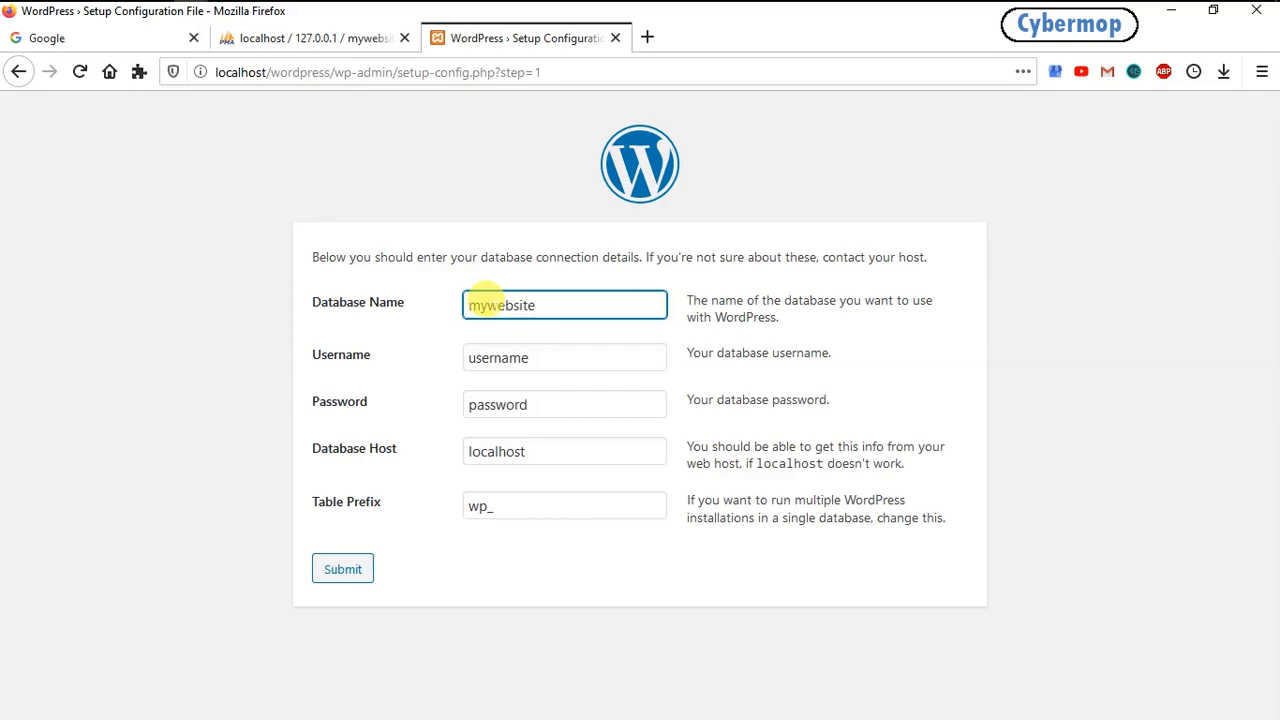
double_click(495, 357)
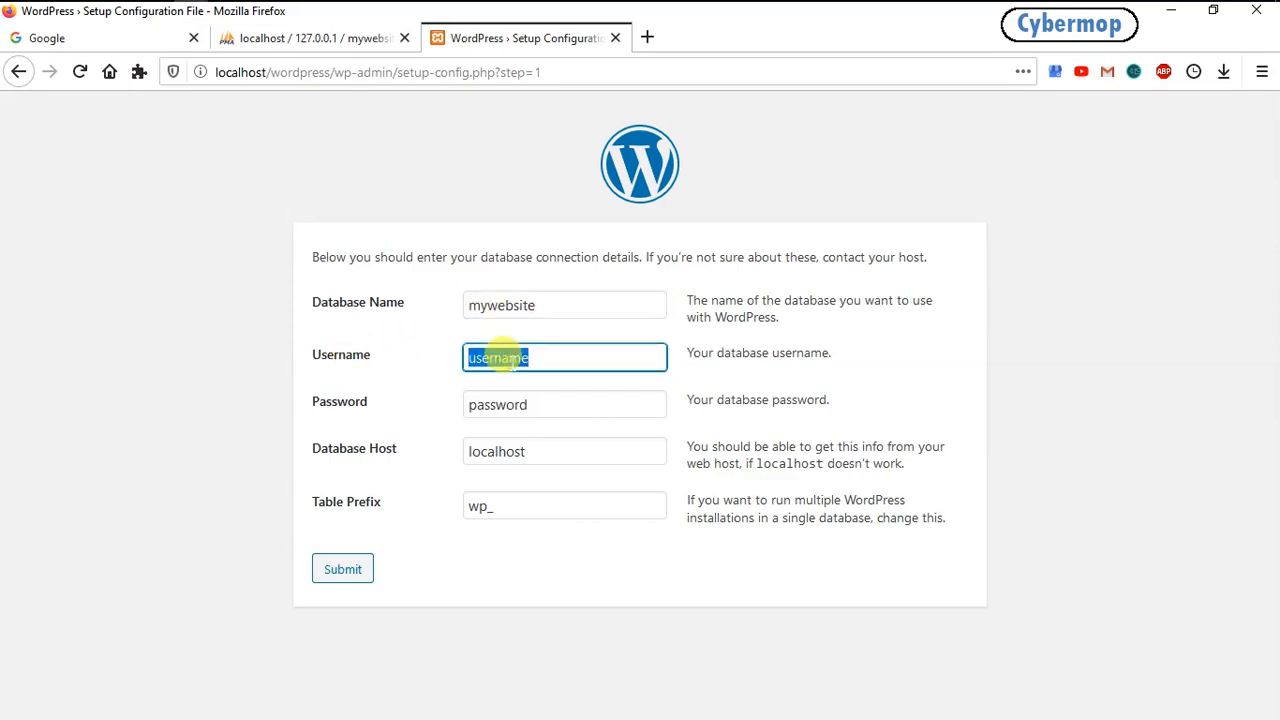
type("root")
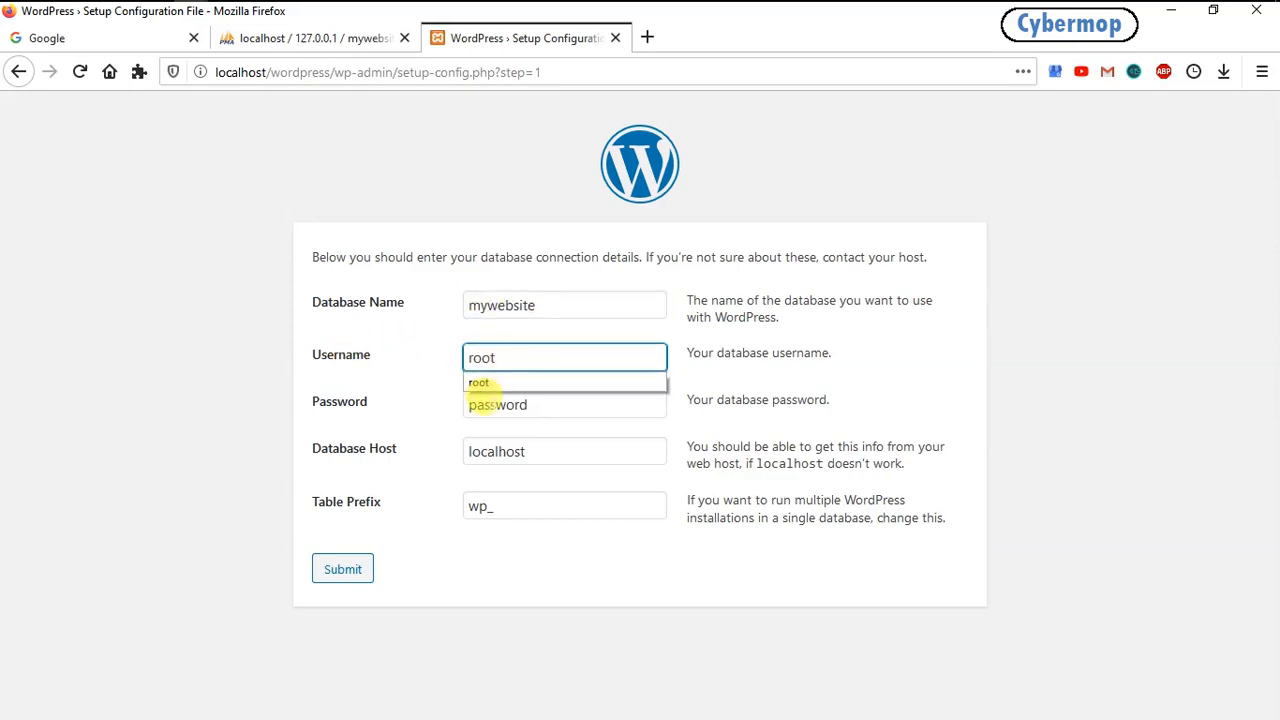
double_click(482, 403)
key("BackSpace")
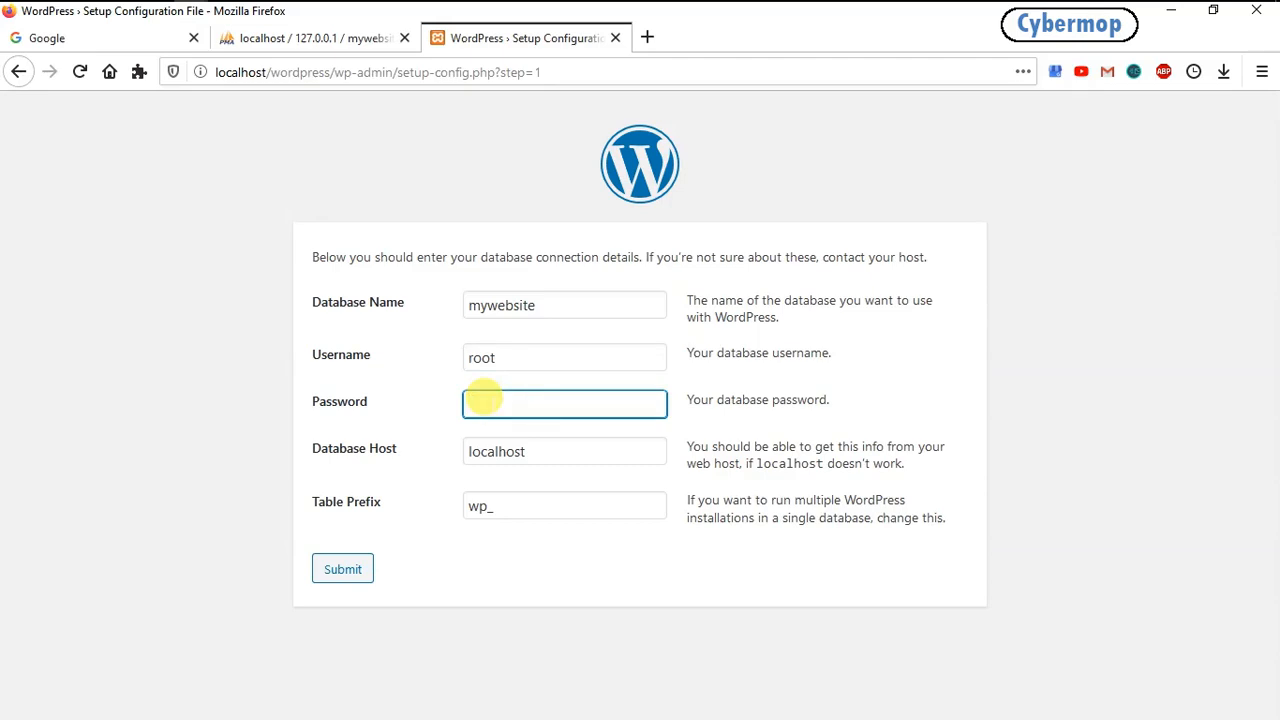
left_click(342, 569)
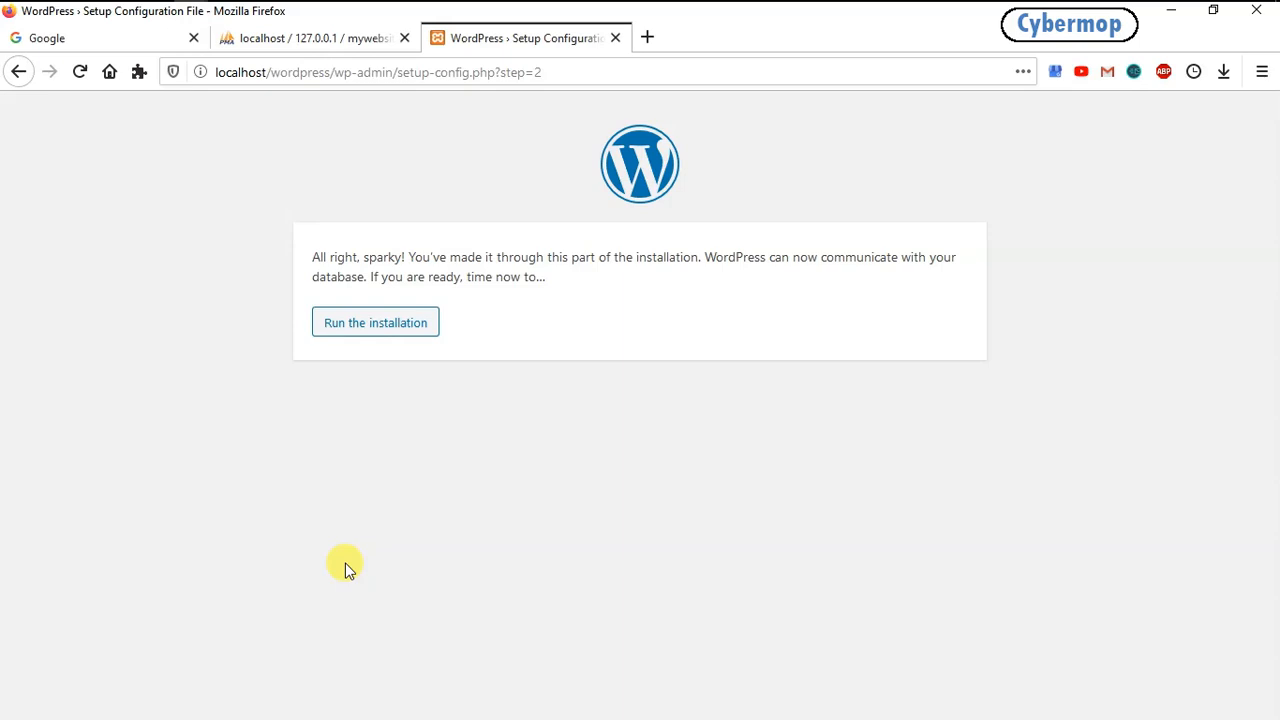
Step: Run the installation, enter the admin username and replace the generated password with a custom one
left_click(372, 322)
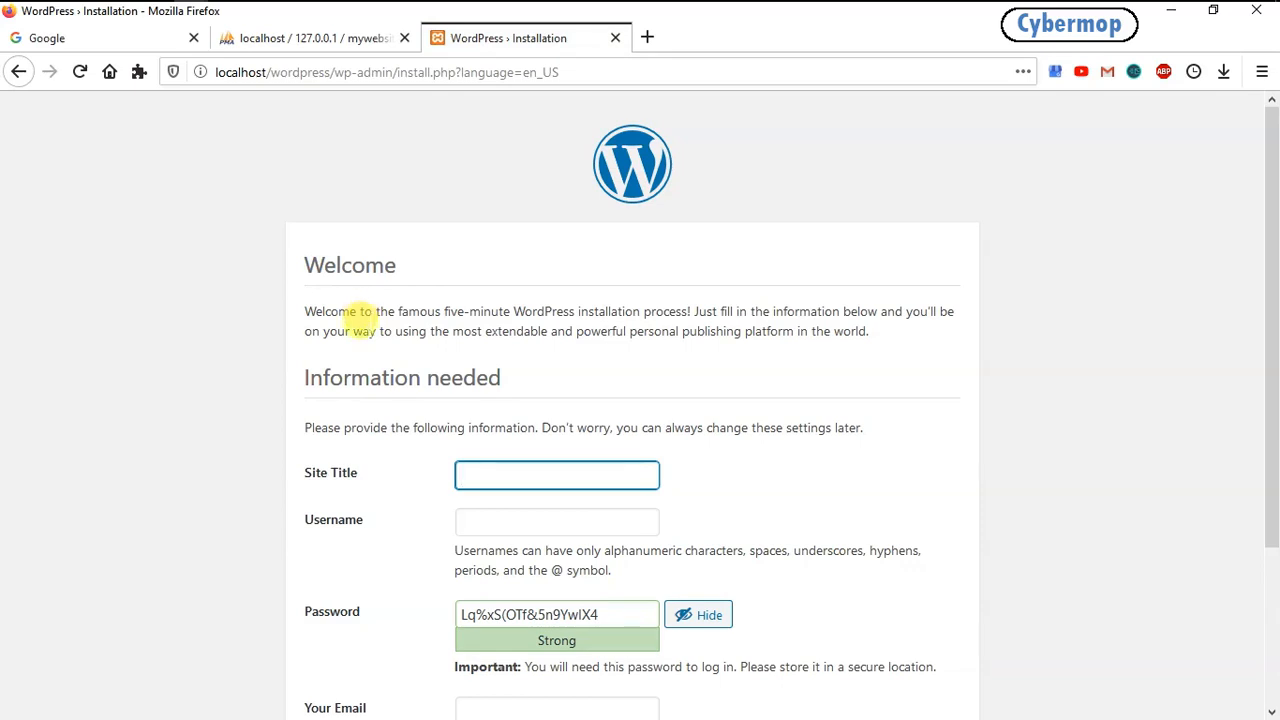
scroll(366, 400, "down", 3)
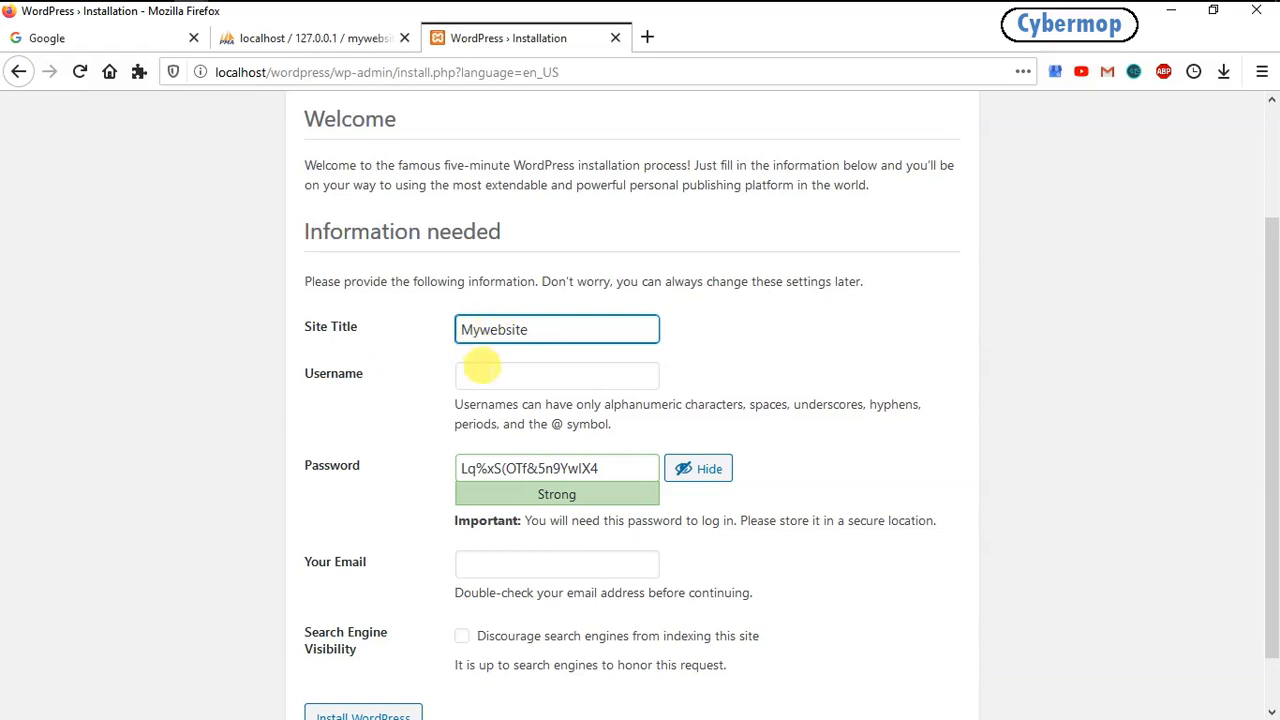
left_click(483, 371)
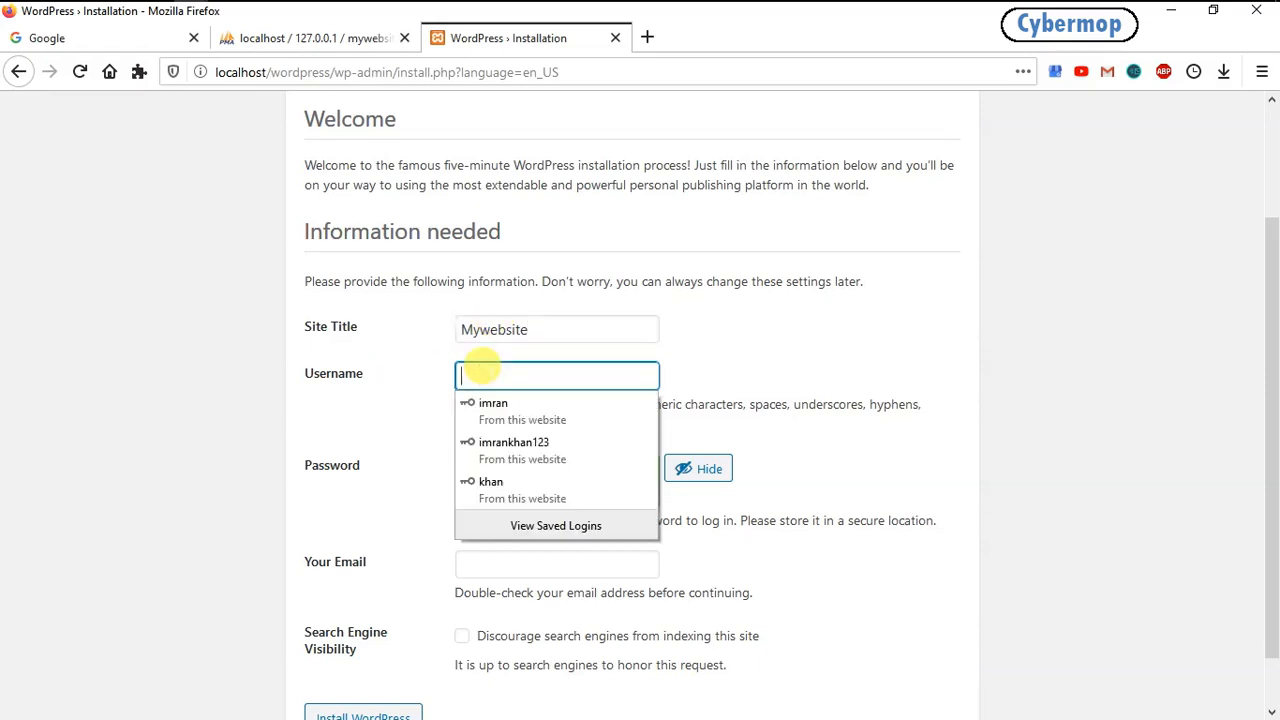
type("myname")
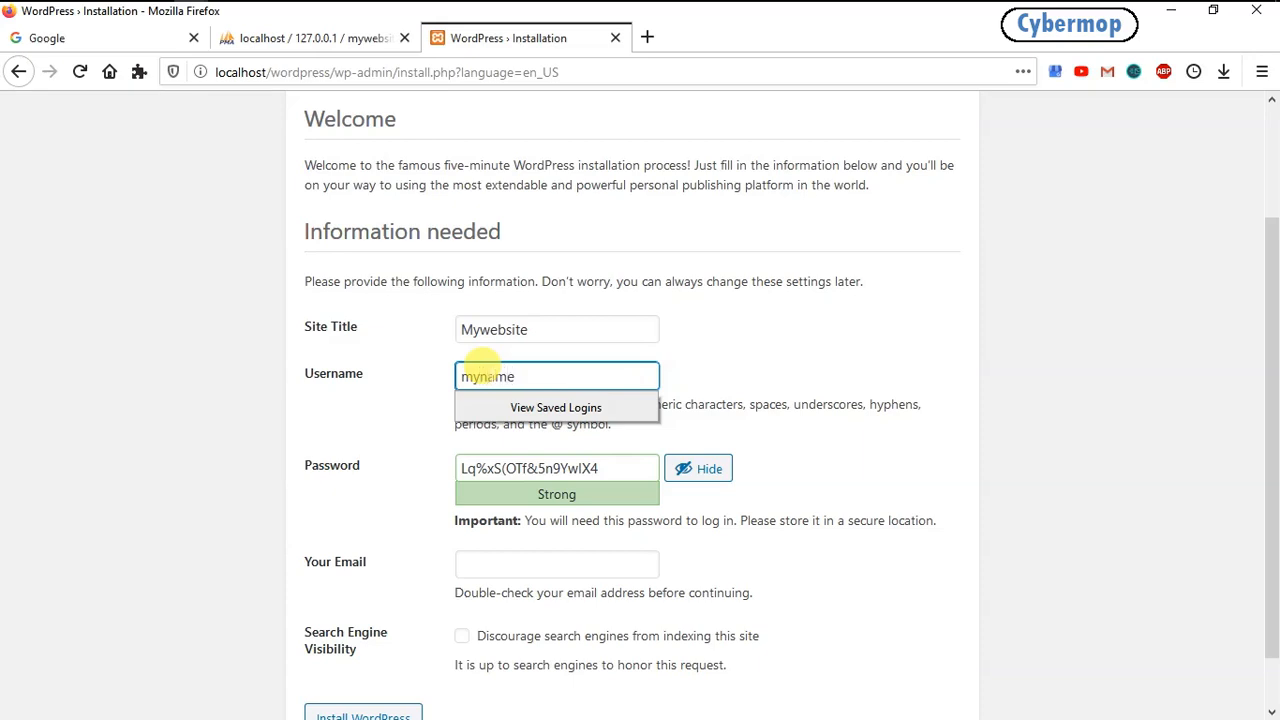
left_click(670, 382)
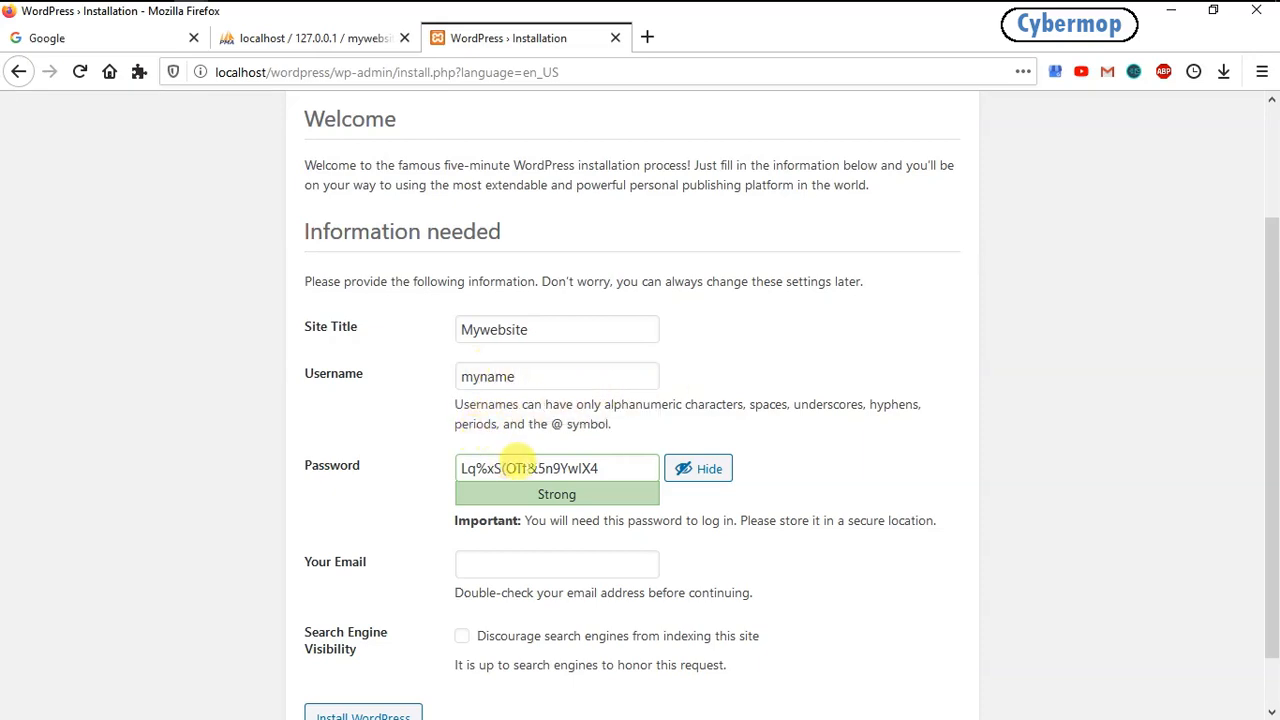
left_click(686, 472)
key("BackSpace")
type("p")
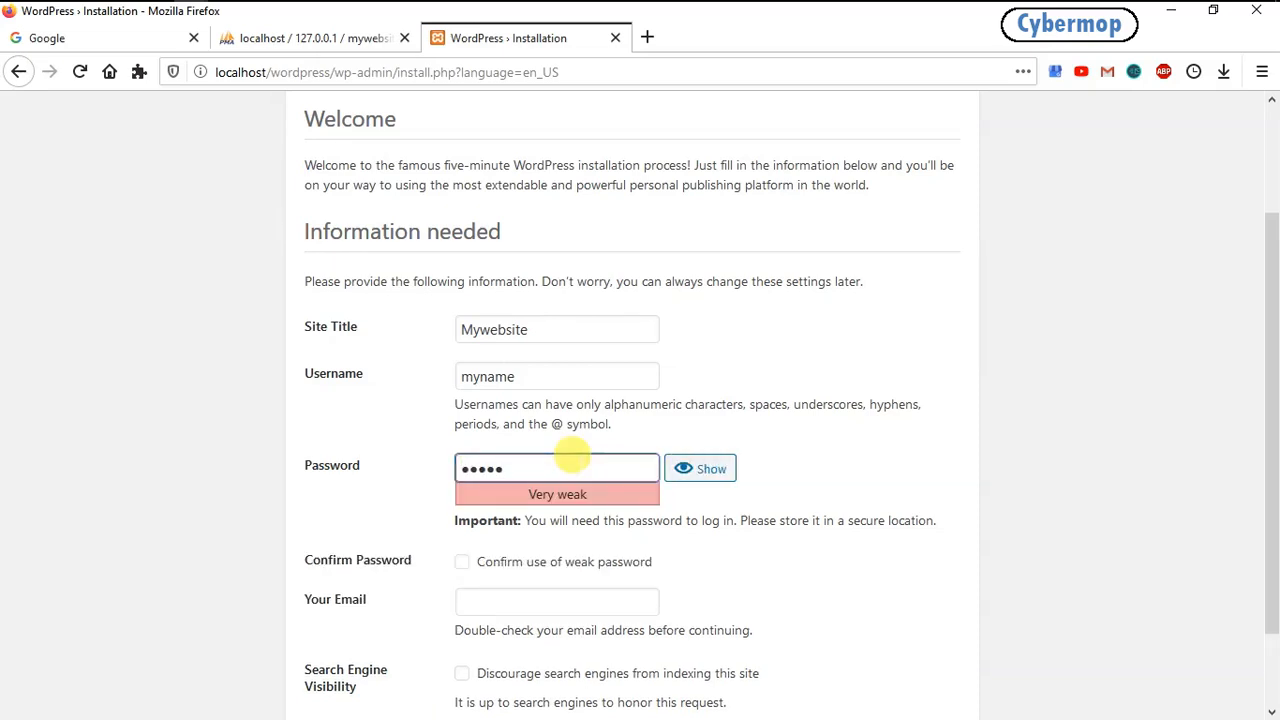
type("●●●●●●●●●")
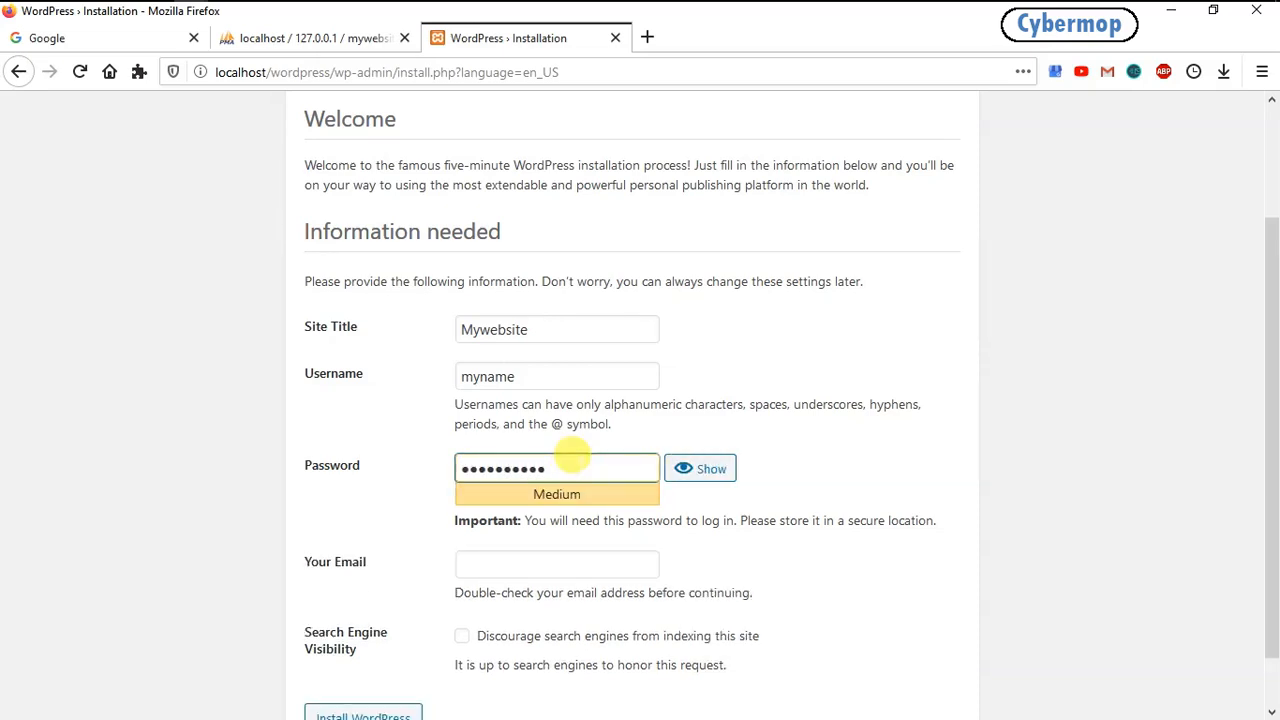
Step: Fill in the admin e-mail, install WordPress, and save the new login in Firefox
scroll(572, 456, "down", 1)
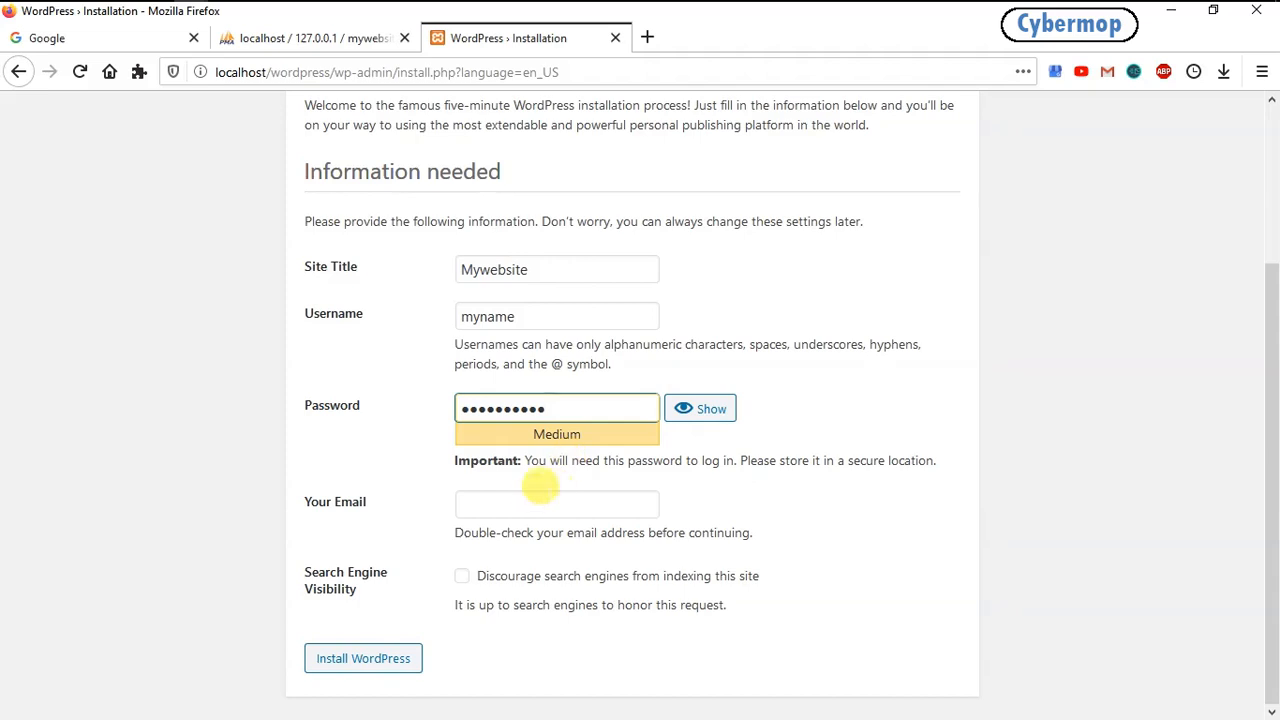
left_click(530, 500)
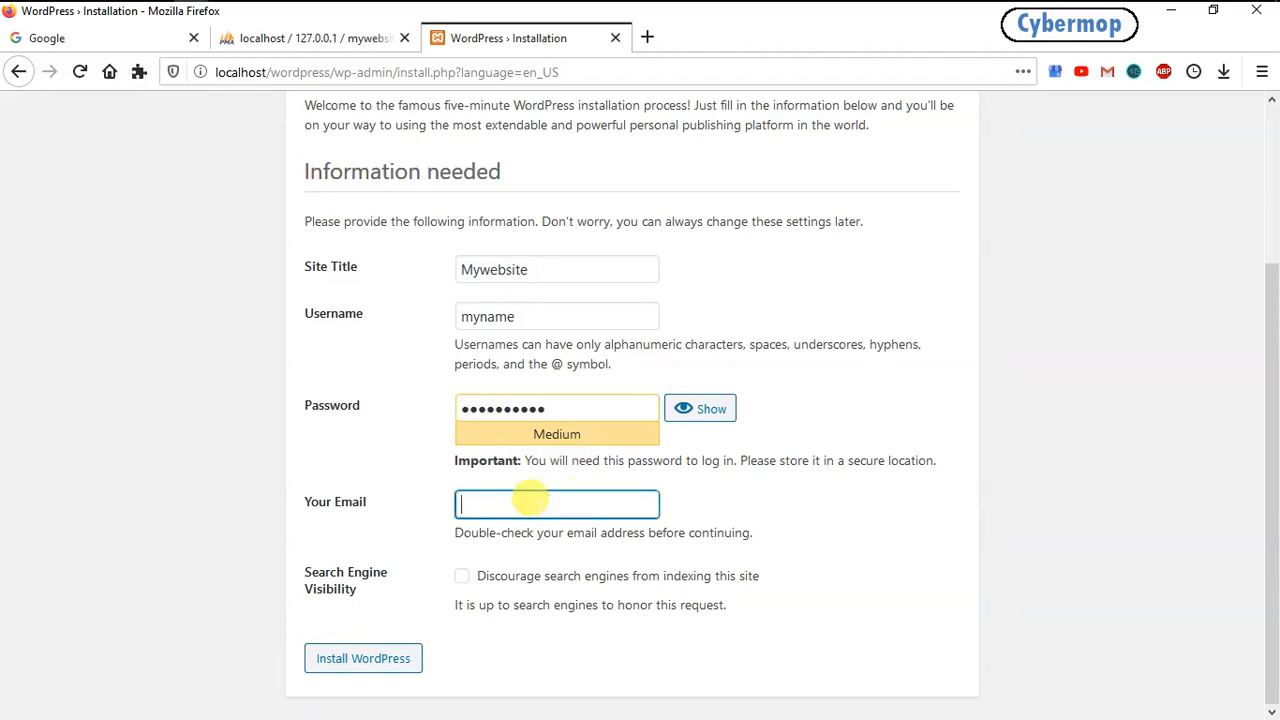
type("bein")
left_click(543, 529)
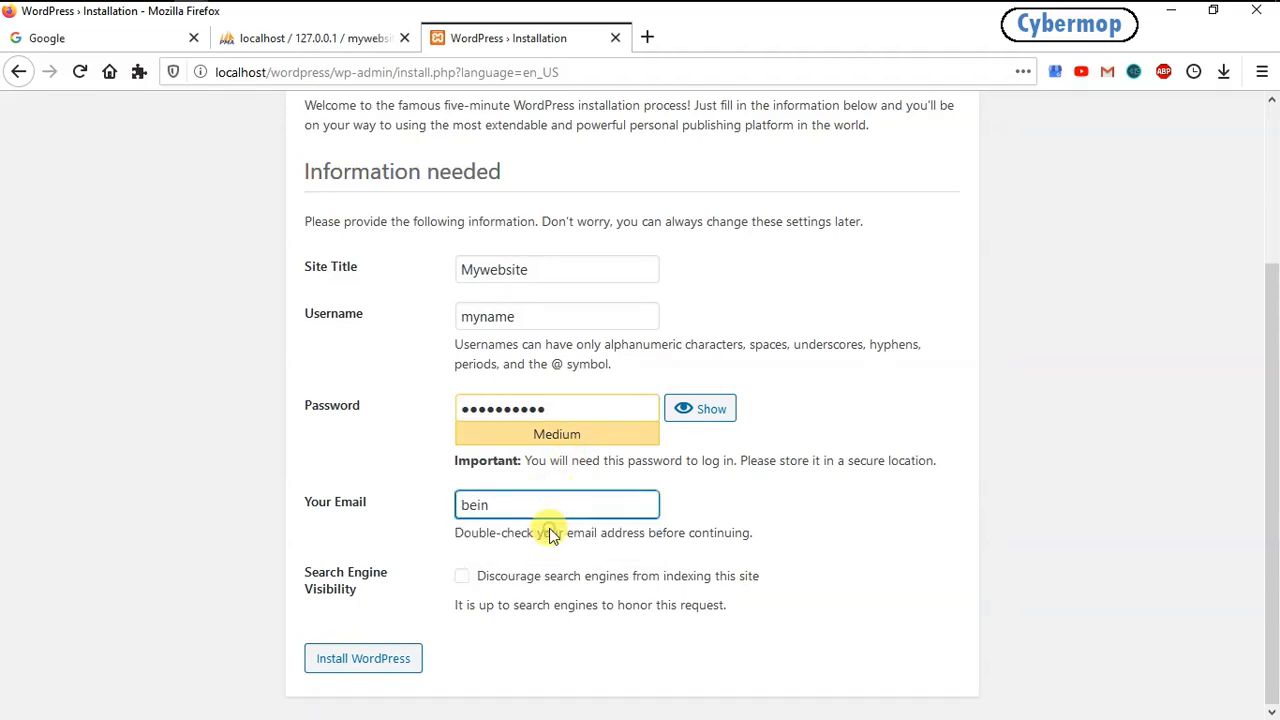
left_click(370, 660)
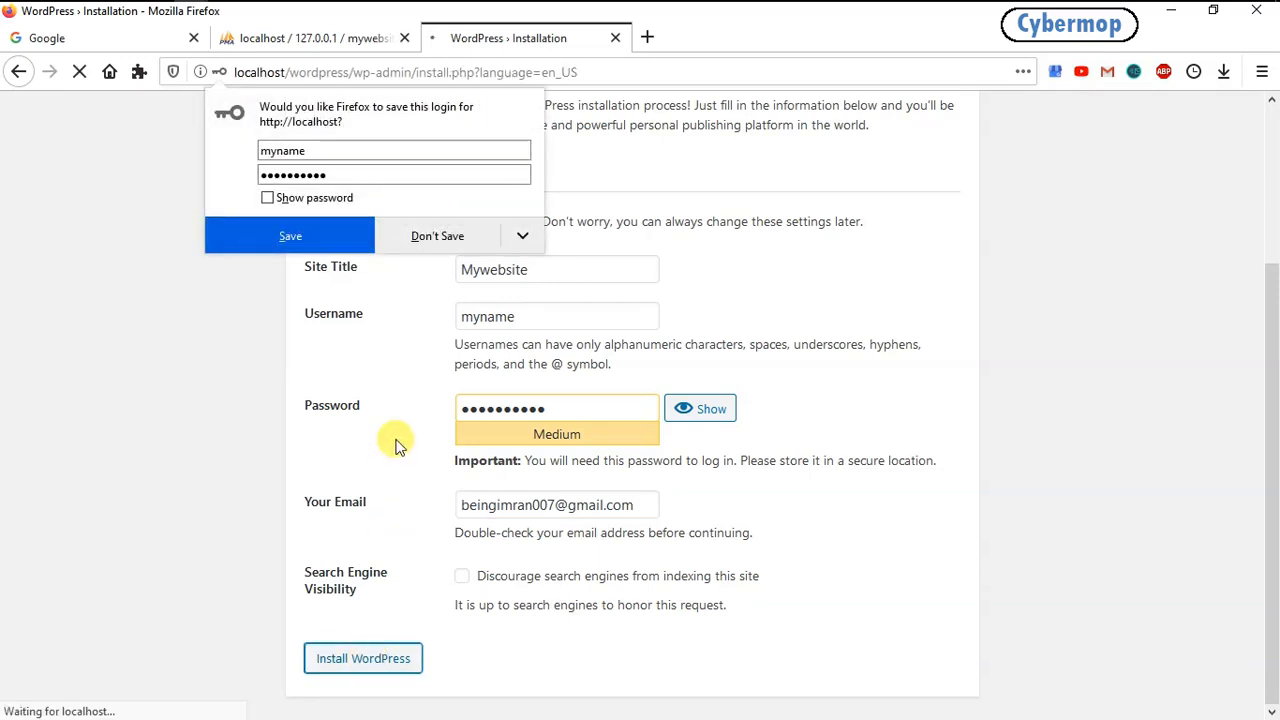
left_click(359, 245)
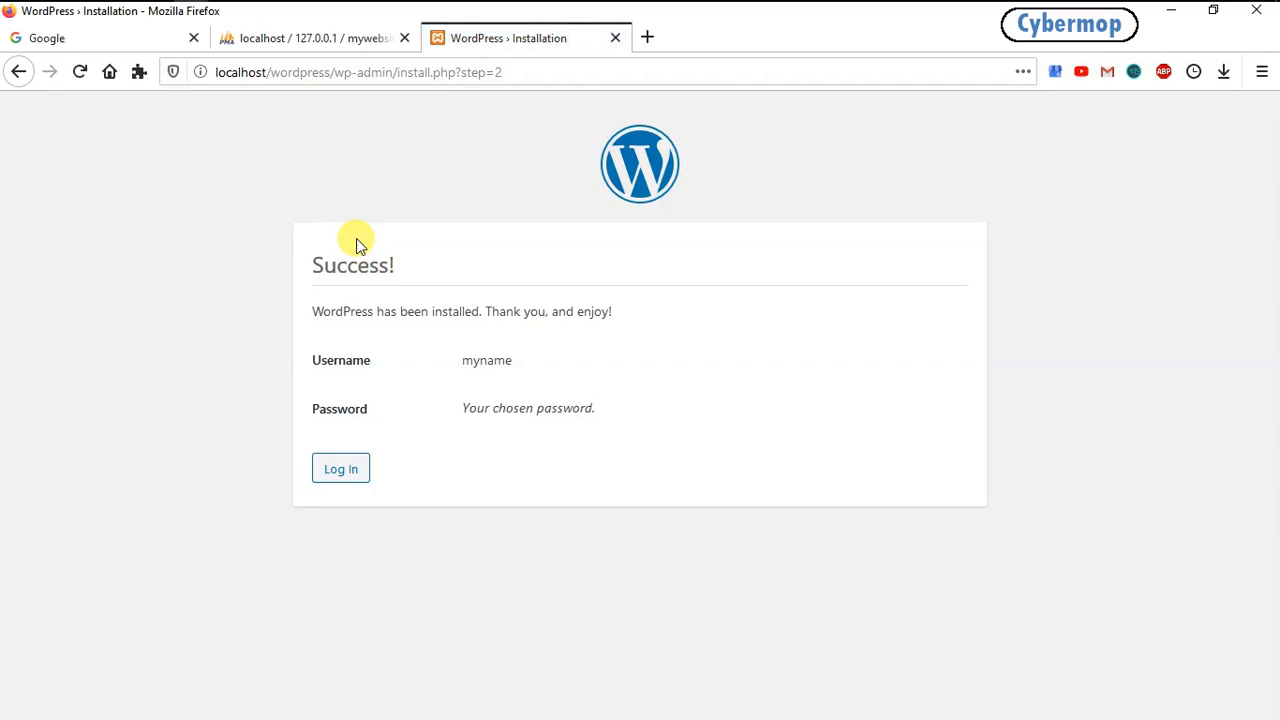
Step: Log in with the autofilled admin credentials and Remember Me ticked to reach Mywebsite's Dashboard
left_click(319, 469)
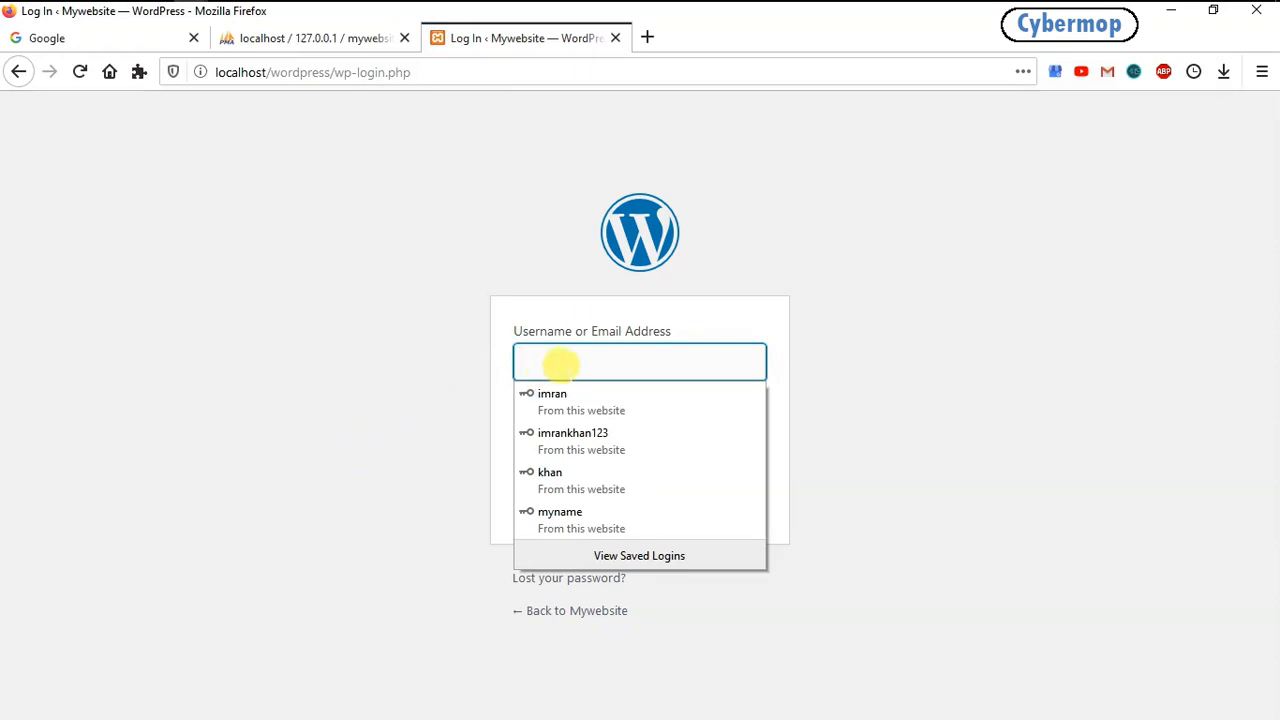
left_click(583, 519)
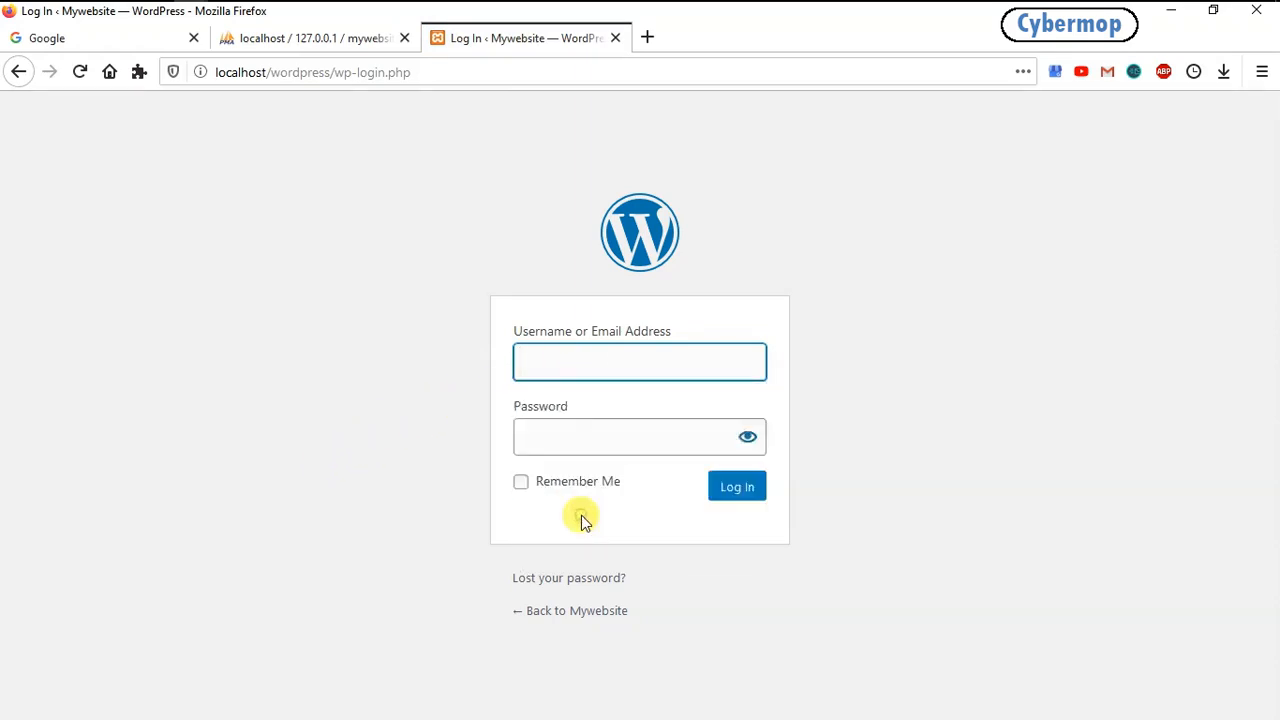
left_click(566, 486)
left_click(718, 487)
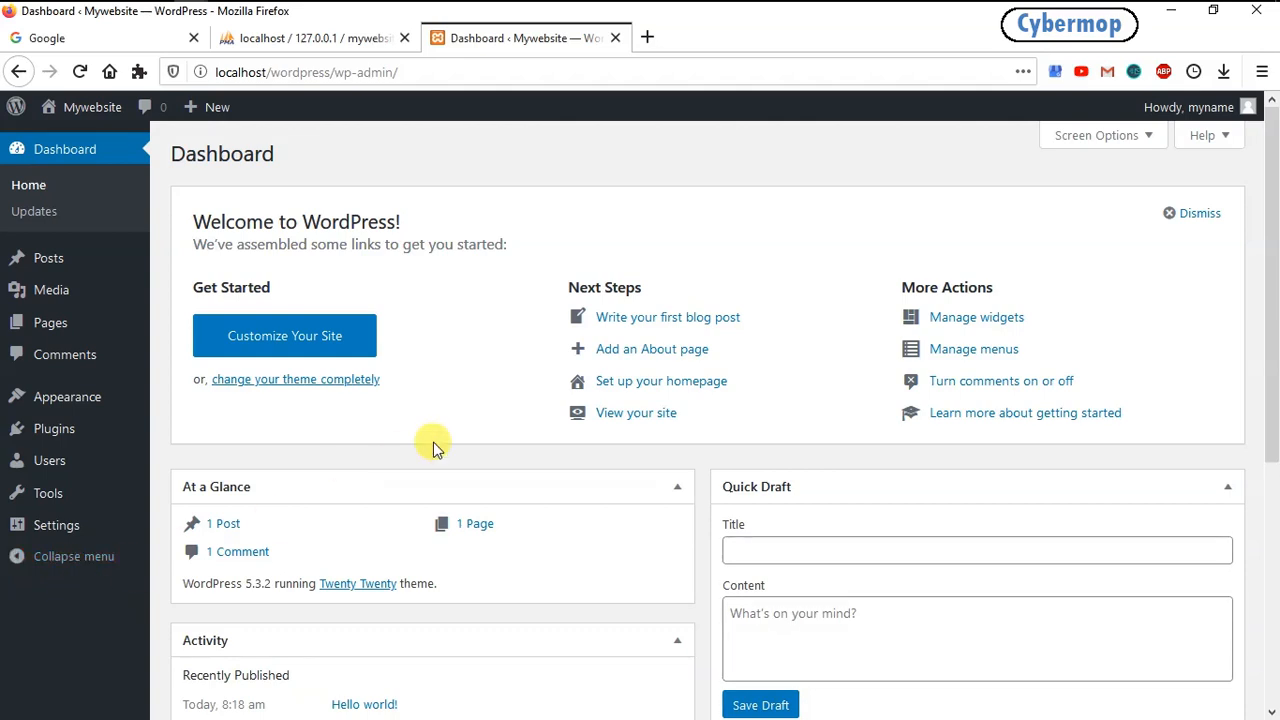
Step: Visit the live Mywebsite homepage from the admin bar and scroll past the Hello world! post
scroll(433, 447, "down", 4)
scroll(433, 447, "up", 4)
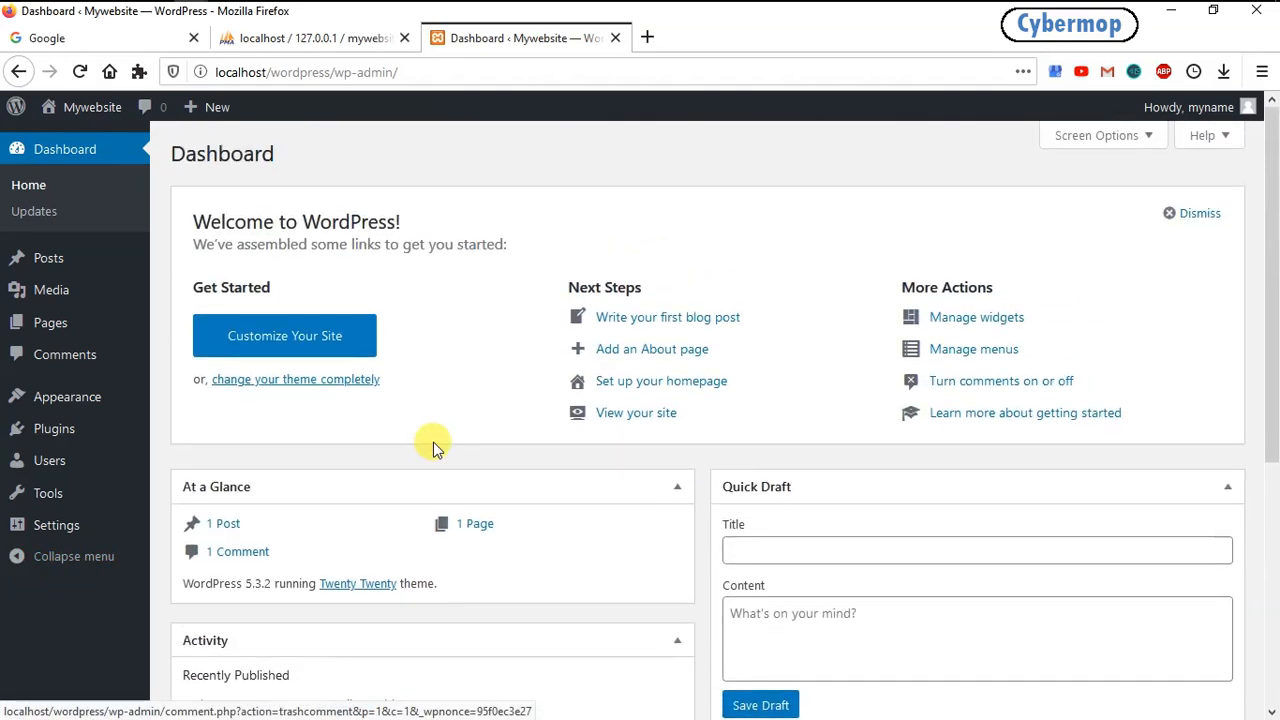
mouse_move(90, 112)
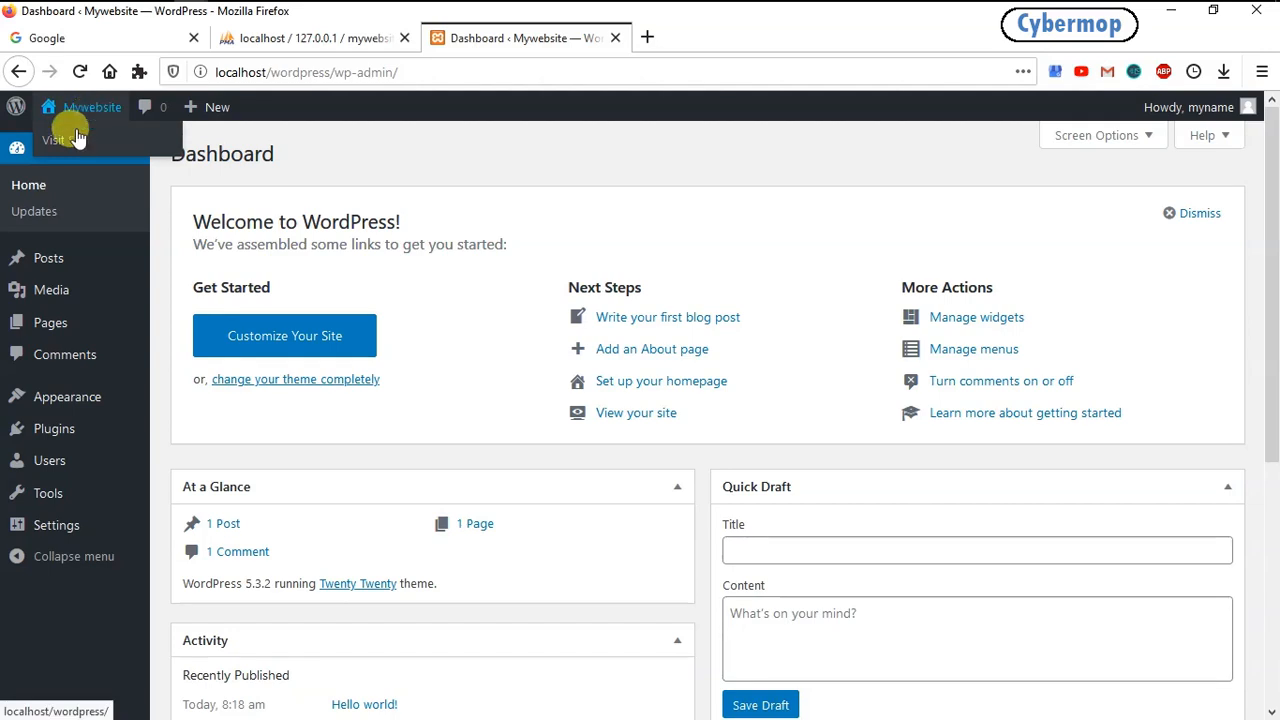
left_click(66, 146)
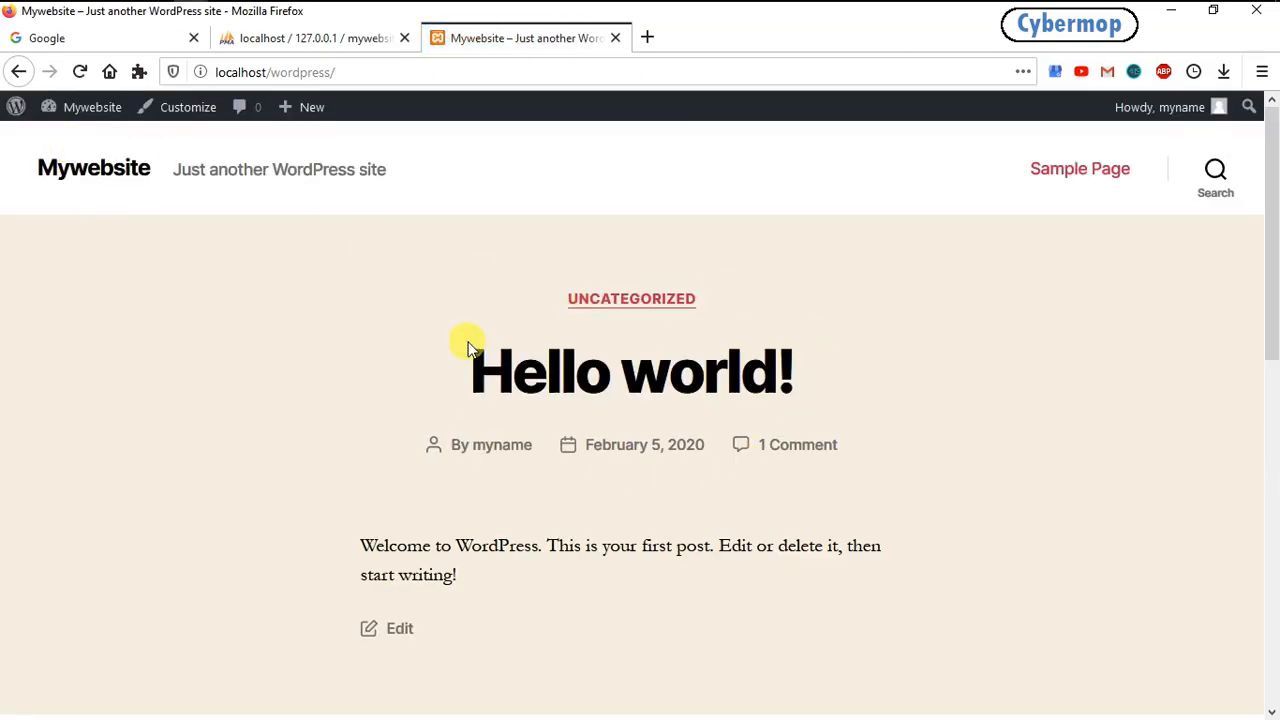
scroll(466, 343, "down", 8)
scroll(466, 343, "up", 8)
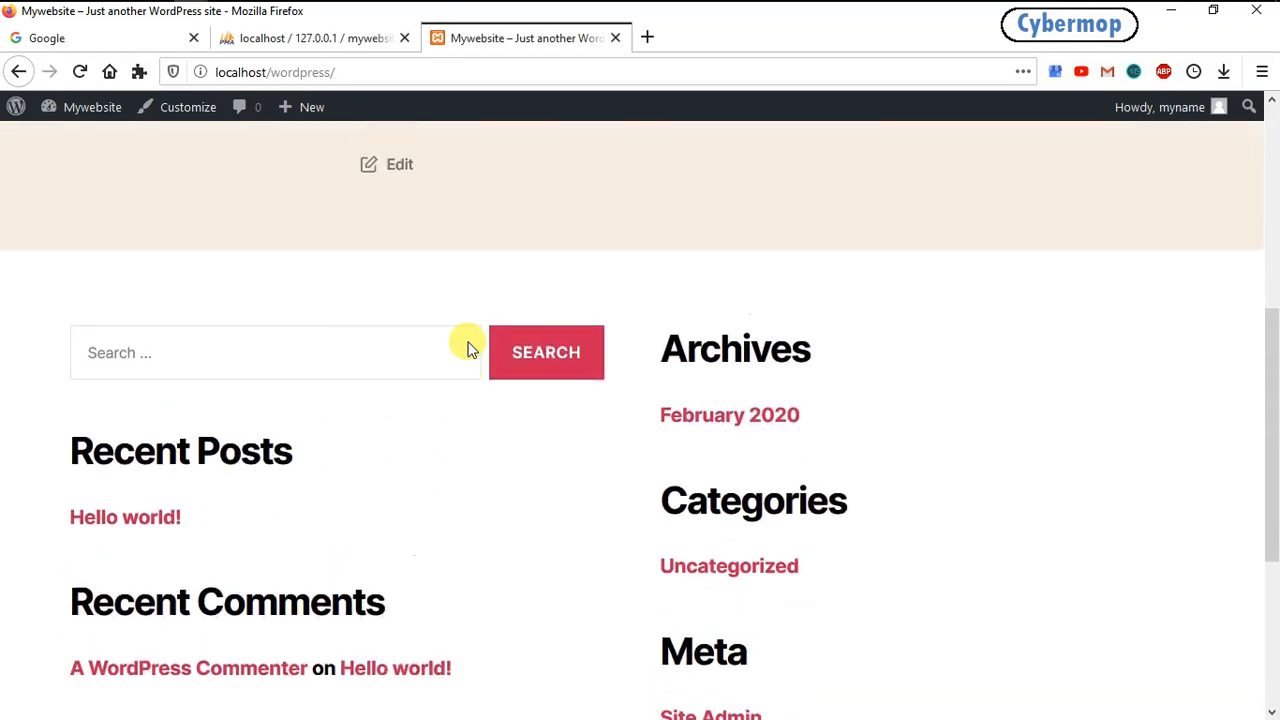